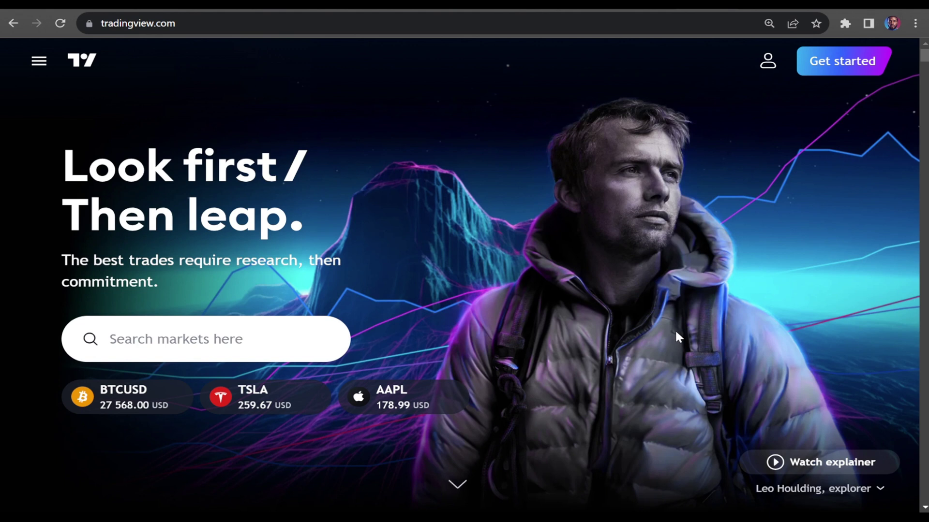
Open the Supercharts product from the TradingView home page
left_click(142, 26)
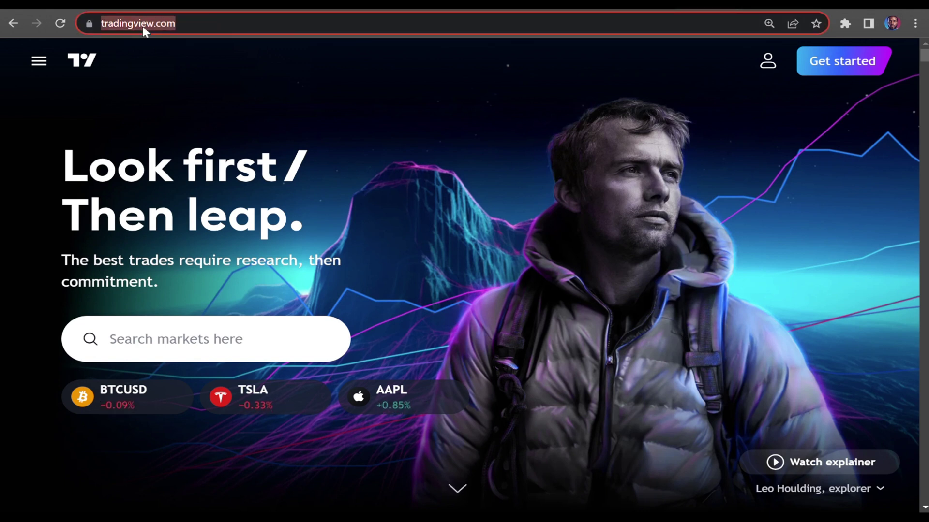
left_click(184, 94)
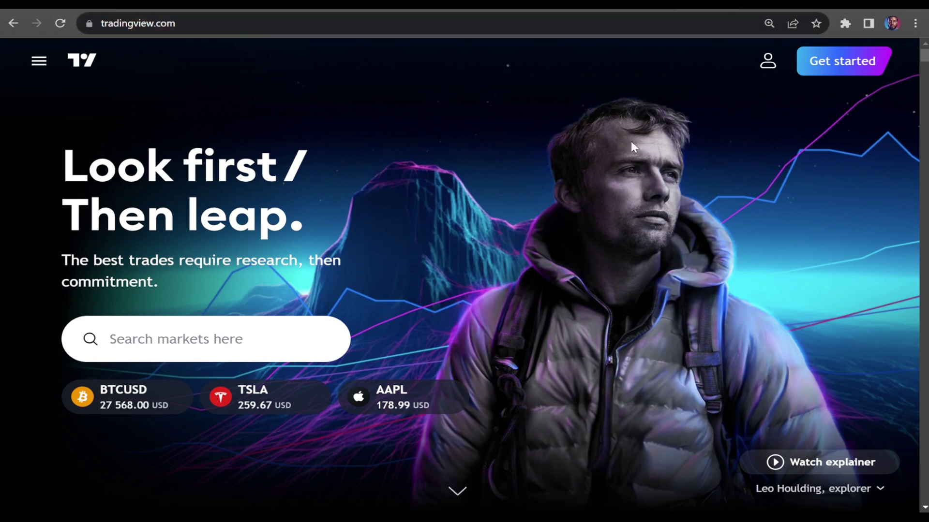
left_click(44, 67)
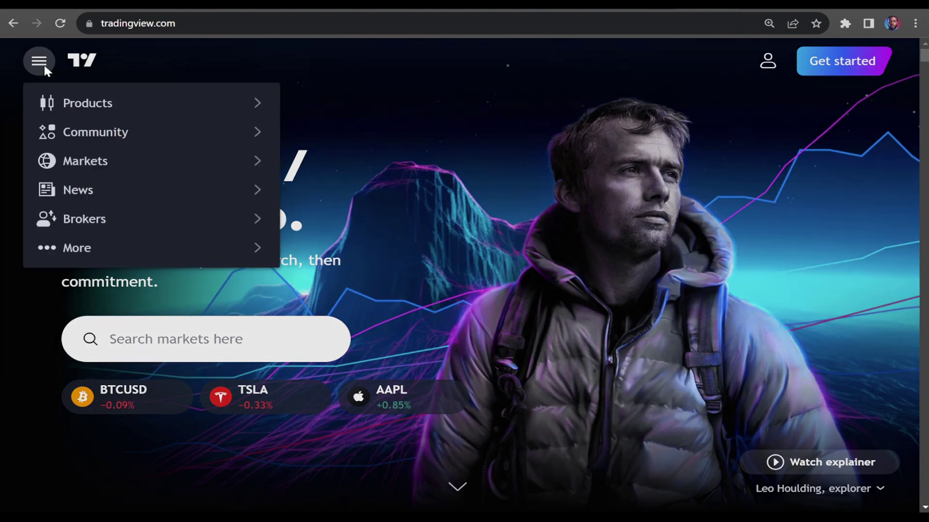
left_click(99, 106)
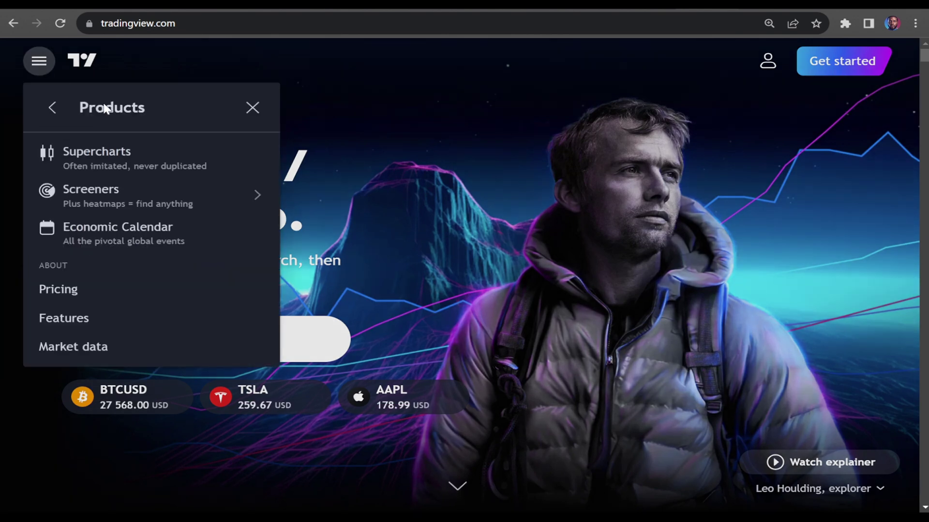
left_click(140, 159)
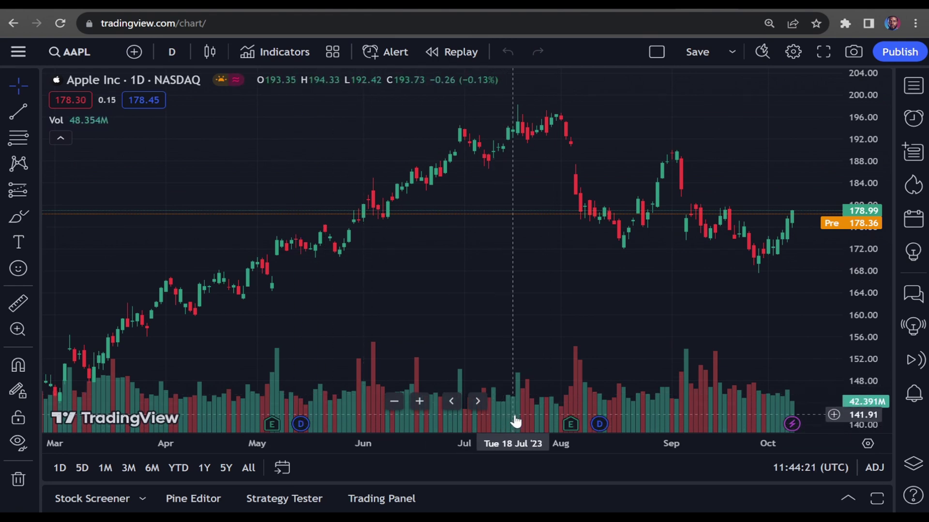
Remove the volume indicator from the Apple chart
right_click(513, 412)
left_click(554, 410)
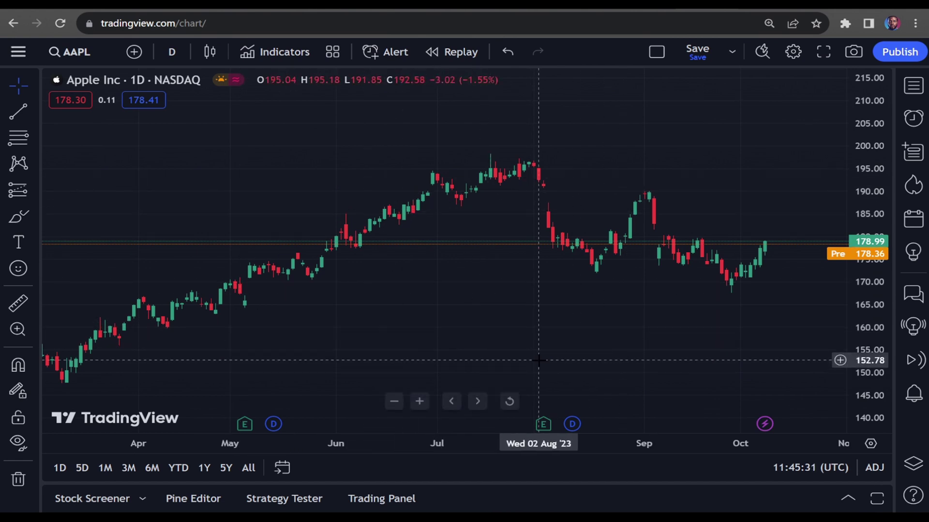
scroll(478, 348, "left", 3)
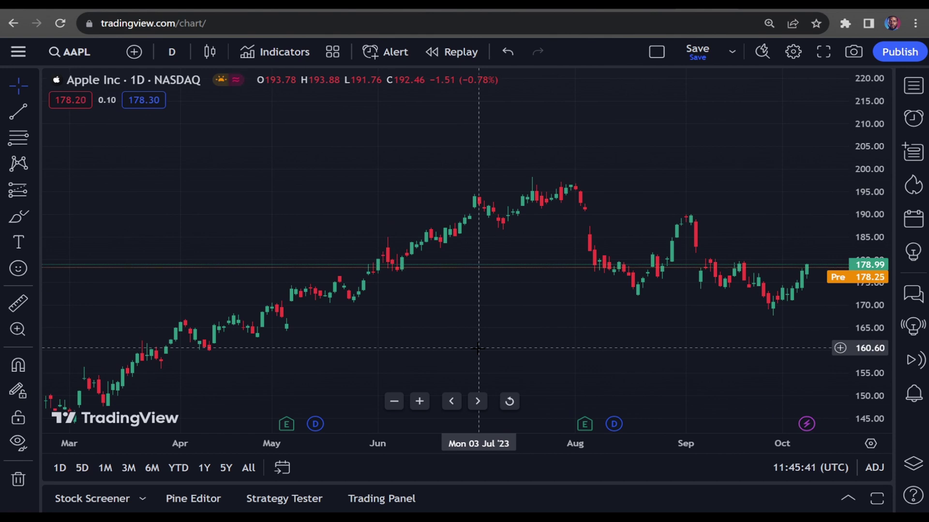
Set the opacity of the chart's vertical grid lines to 0% in the canvas settings and apply it
right_click(513, 315)
left_click(561, 498)
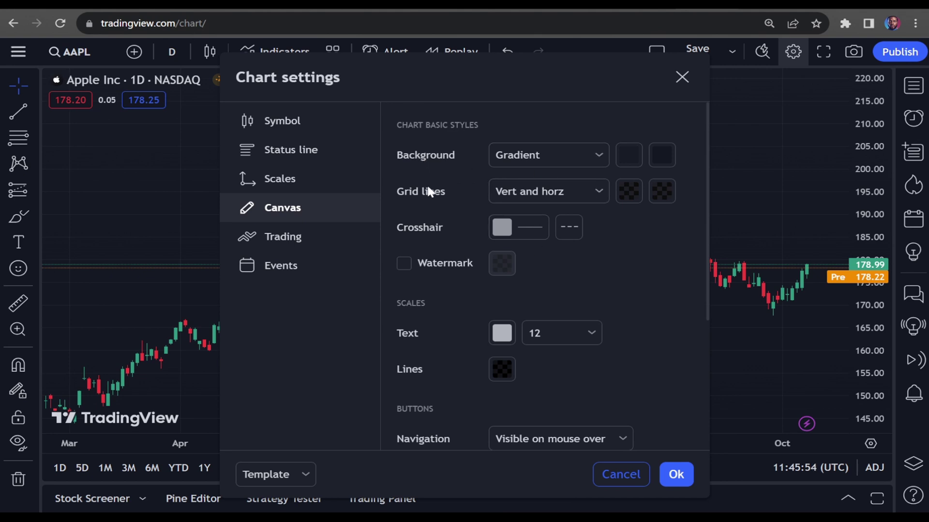
left_click(567, 194)
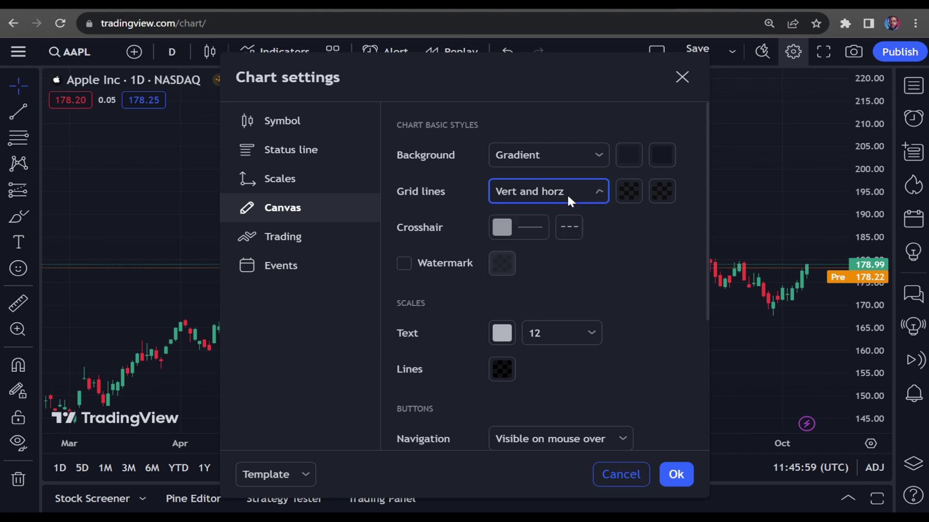
left_click(629, 196)
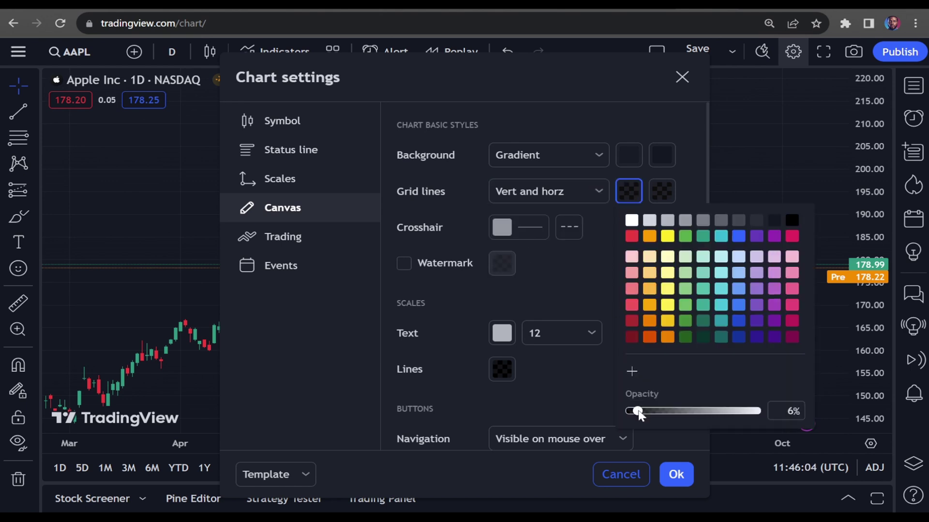
left_click_drag(638, 411, 626, 411)
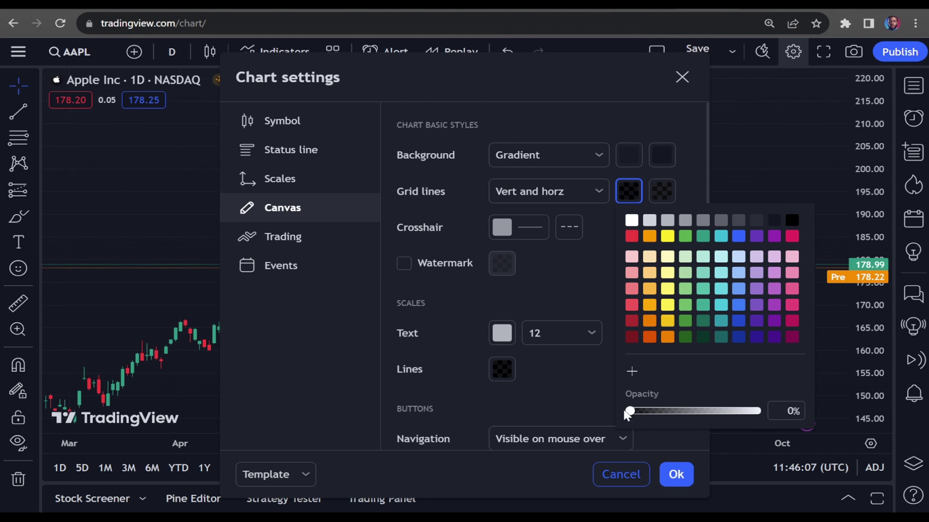
left_click(676, 475)
Reduce the opacity of the horizontal grid lines to its minimum in the canvas settings and apply it
left_click_drag(312, 234, 546, 213)
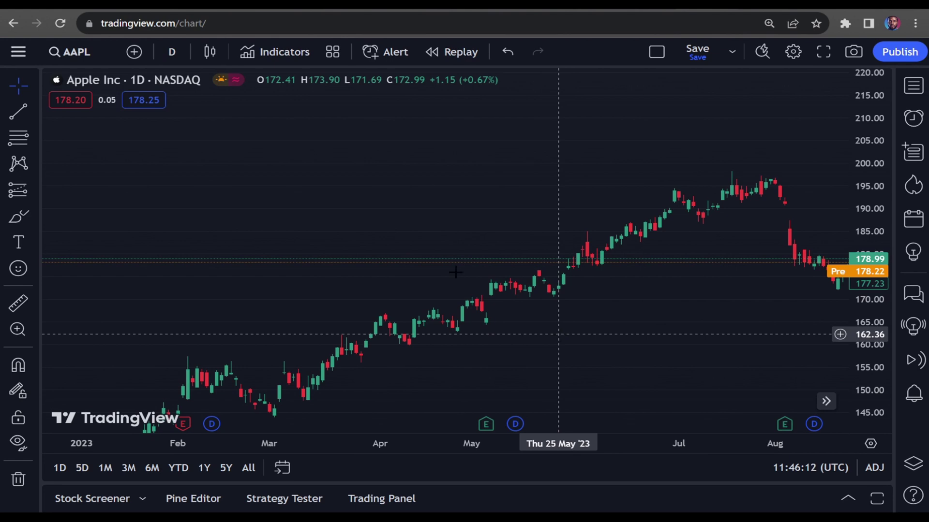
left_click_drag(539, 141, 344, 301)
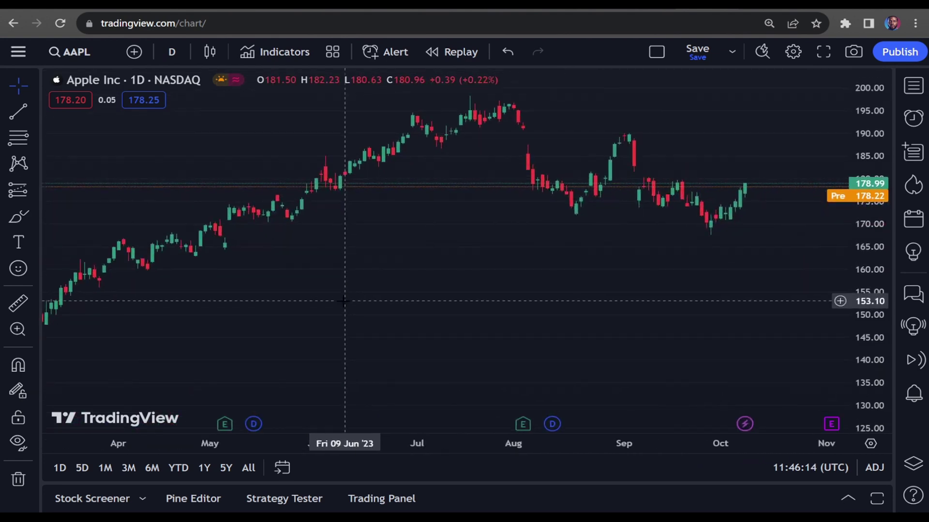
right_click(448, 283)
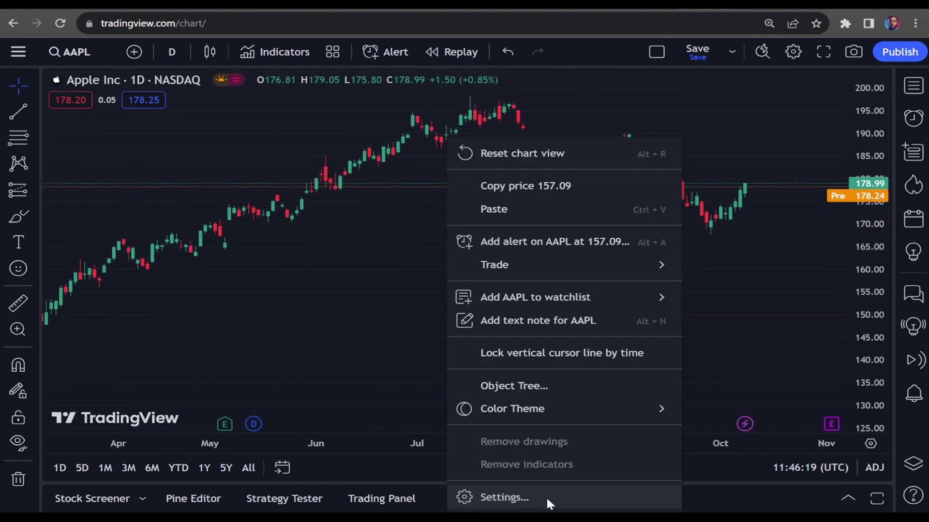
left_click(547, 499)
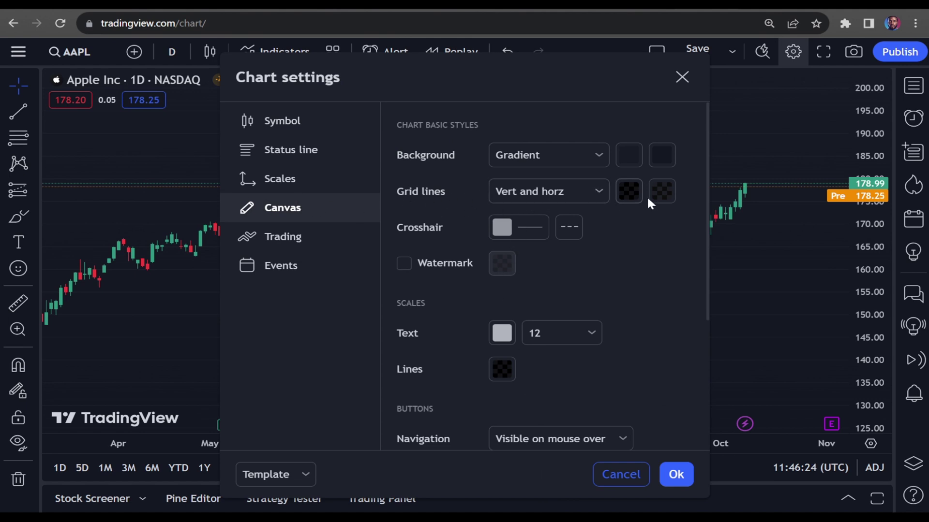
left_click(662, 194)
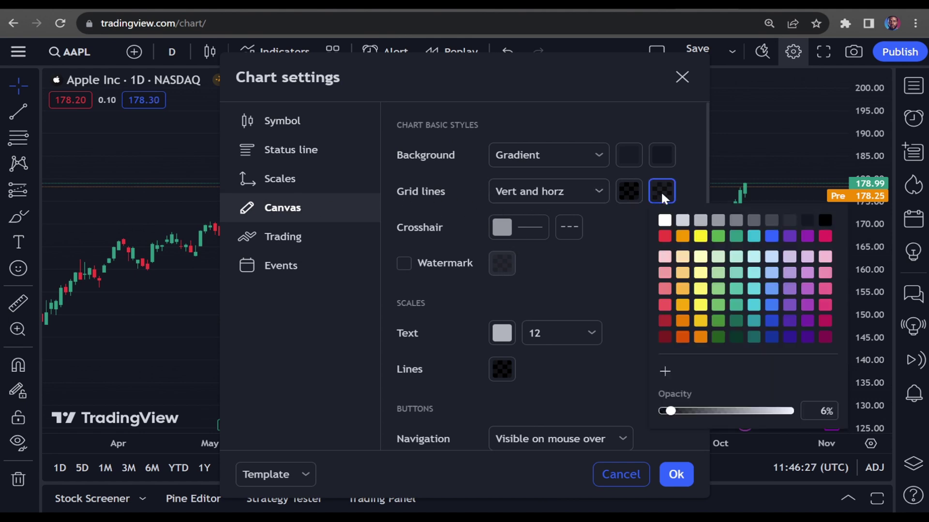
left_click_drag(671, 412, 661, 412)
left_click(649, 395)
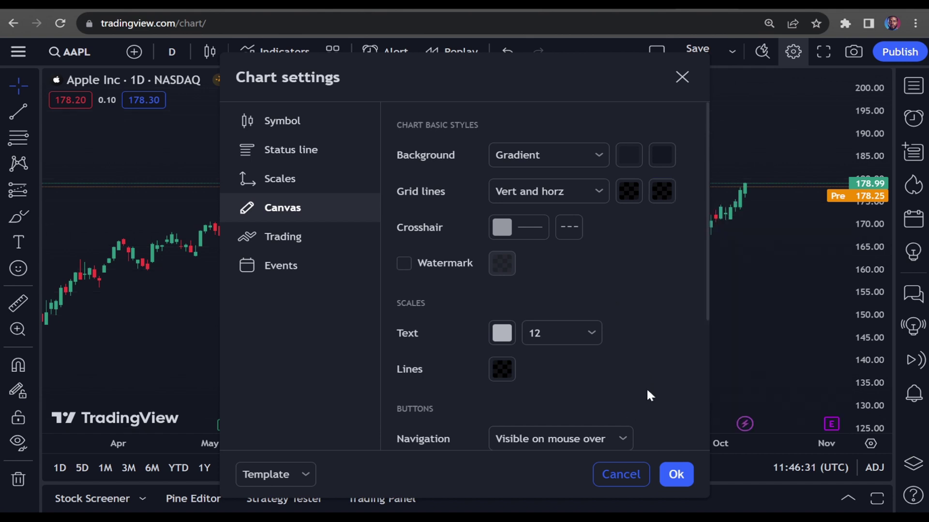
left_click(681, 473)
Search for EURUSD among the forex symbols and load the OANDA pair on the chart
left_click_drag(560, 187, 518, 180)
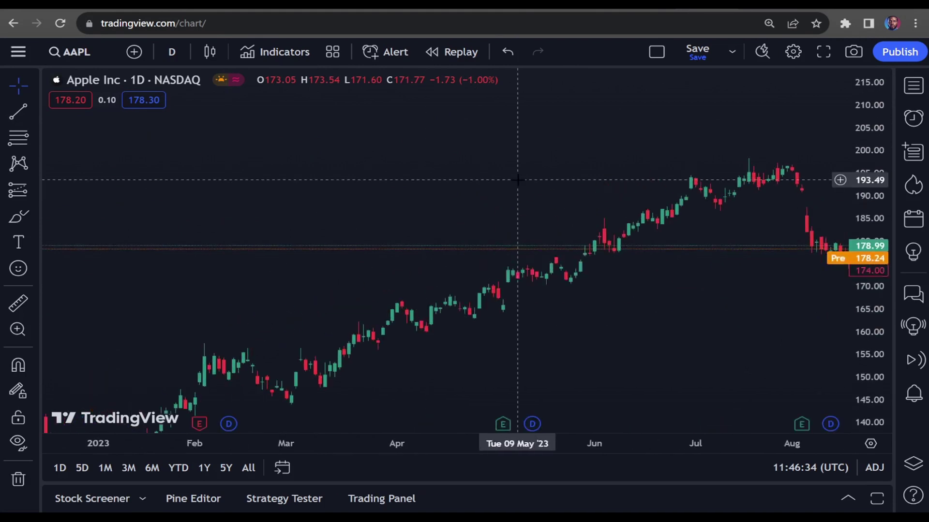
left_click_drag(322, 305, 434, 209)
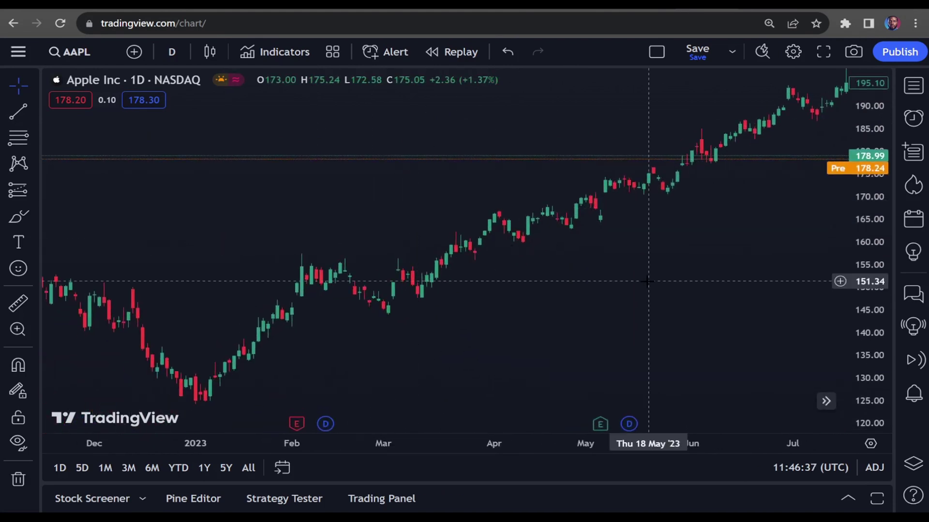
left_click_drag(647, 281, 516, 343)
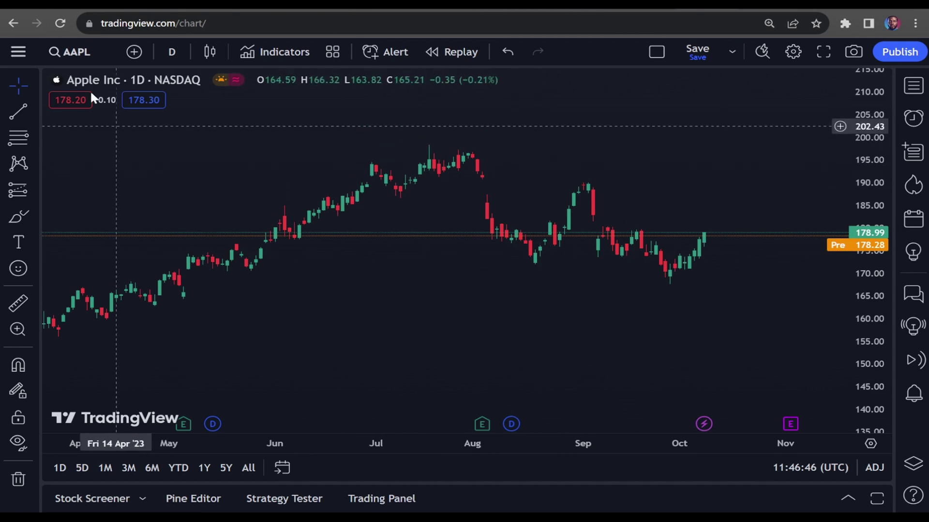
left_click(76, 52)
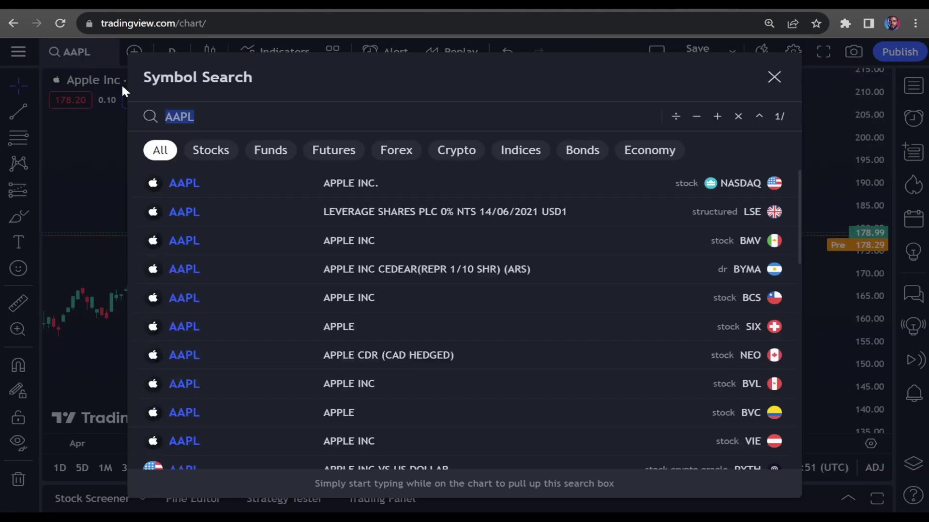
type("EURUSD")
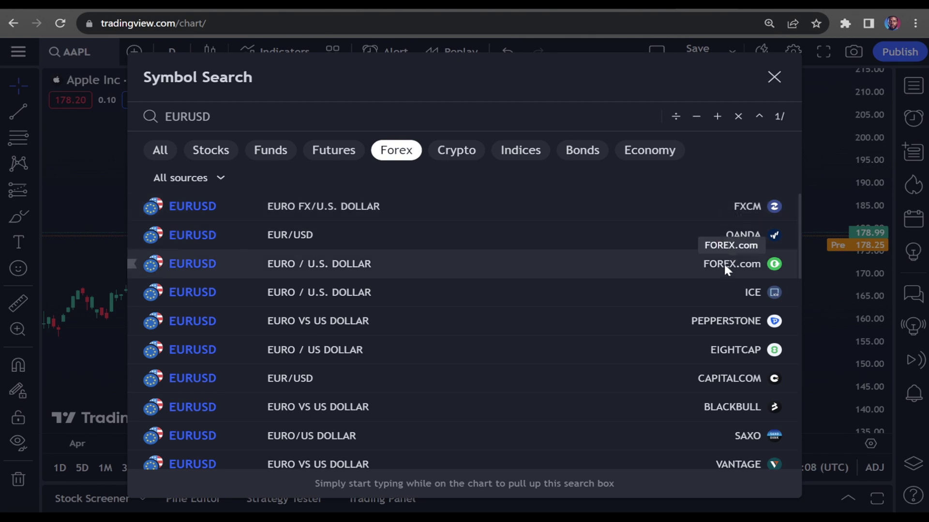
left_click(629, 235)
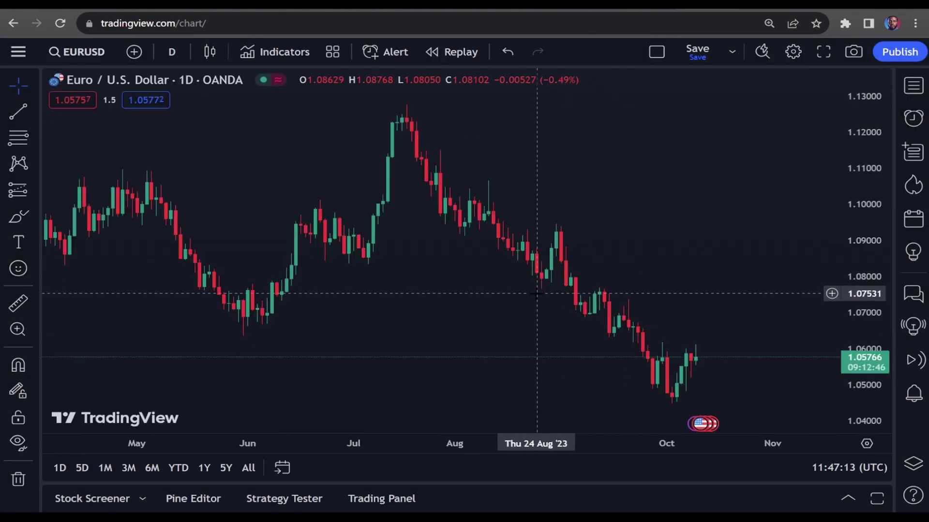
left_click_drag(556, 293, 648, 292)
scroll(582, 298, "up", 2)
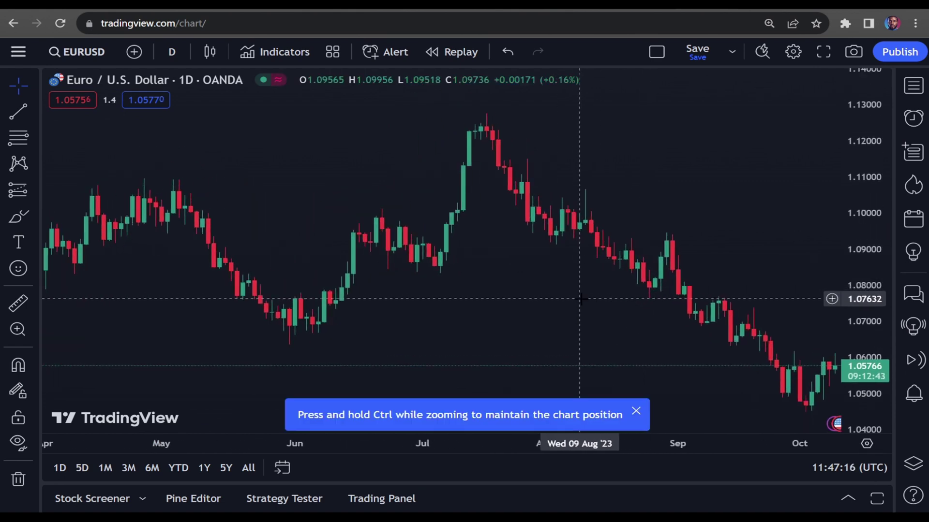
left_click(635, 411)
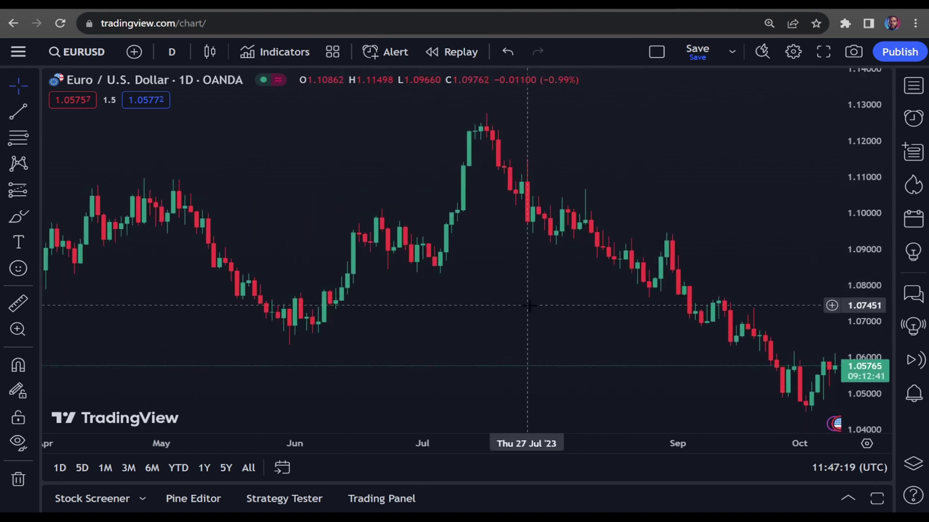
left_click_drag(598, 336, 357, 169)
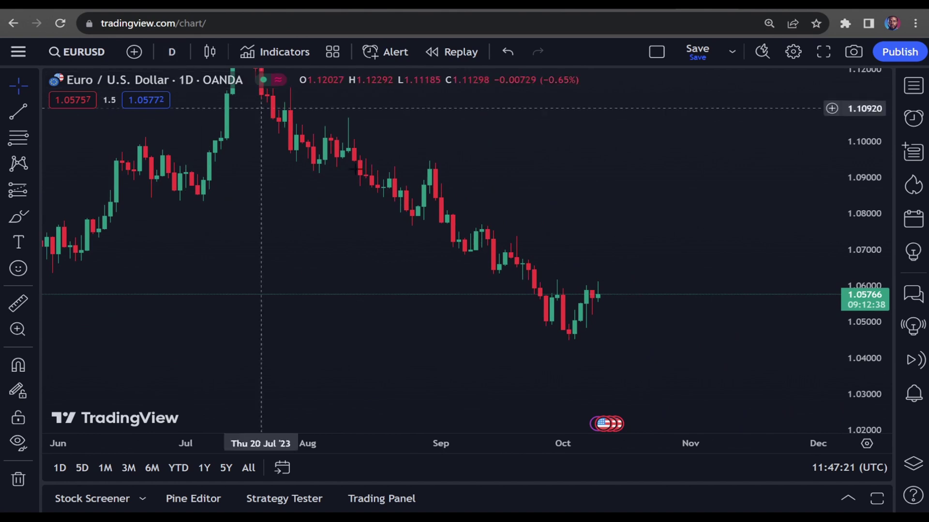
key("alt+r")
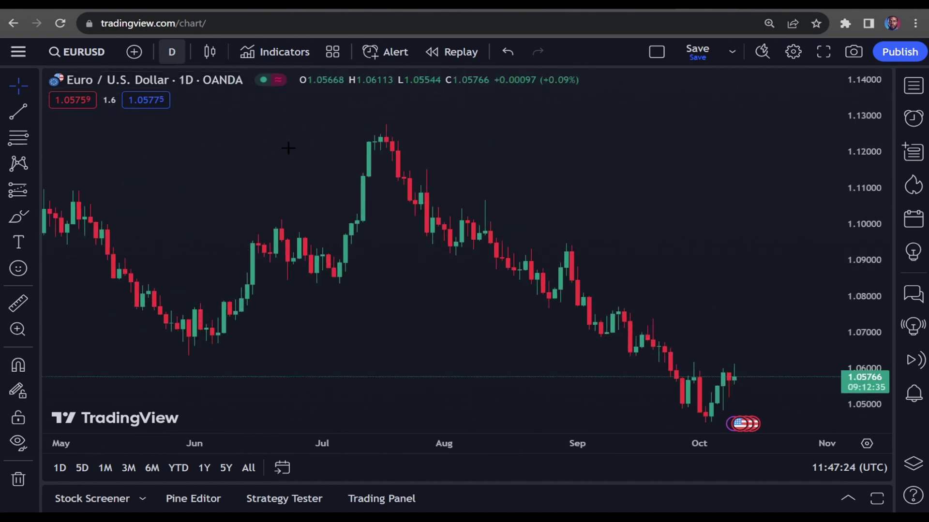
scroll(409, 280, "right", 3)
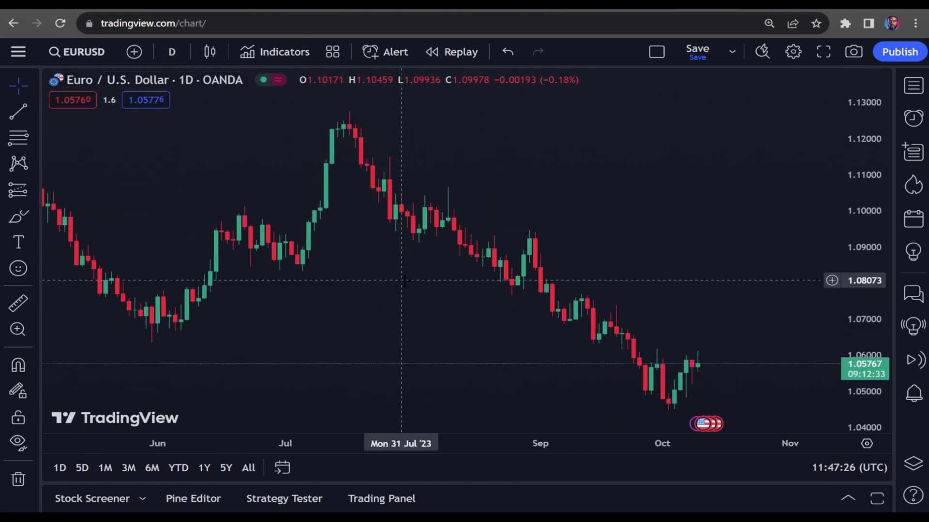
Switch the EURUSD chart to the 4-hour and finally the 1-hour interval, and stretch the price scale to fit the candles
left_click(170, 45)
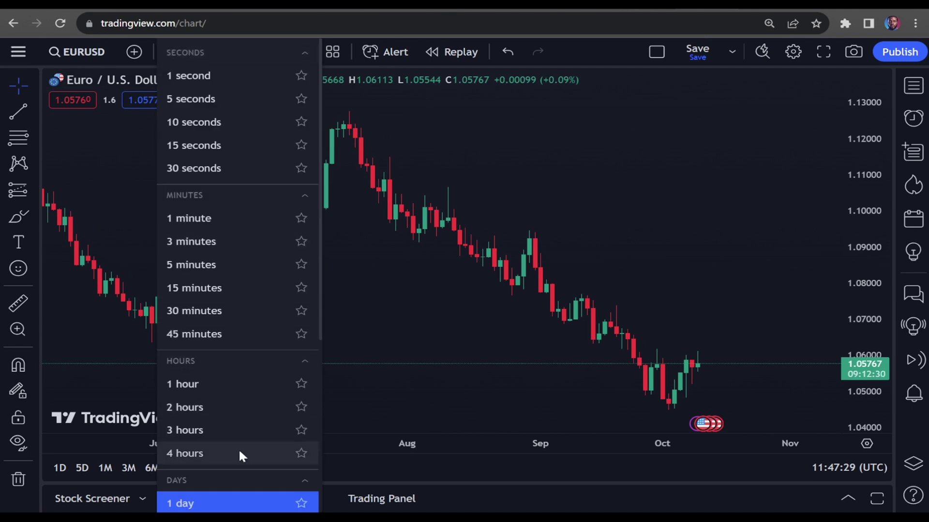
left_click(239, 453)
left_click(172, 49)
left_click(251, 379)
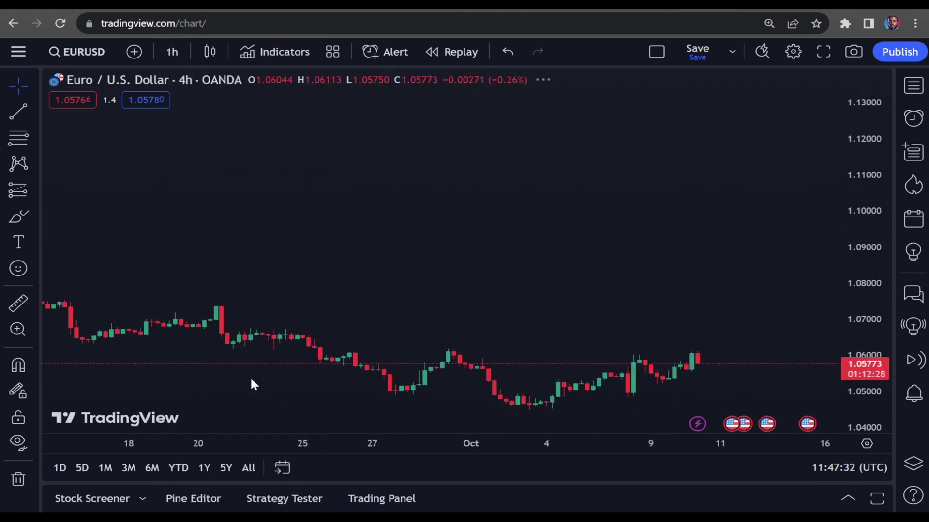
left_click_drag(845, 317, 845, 164)
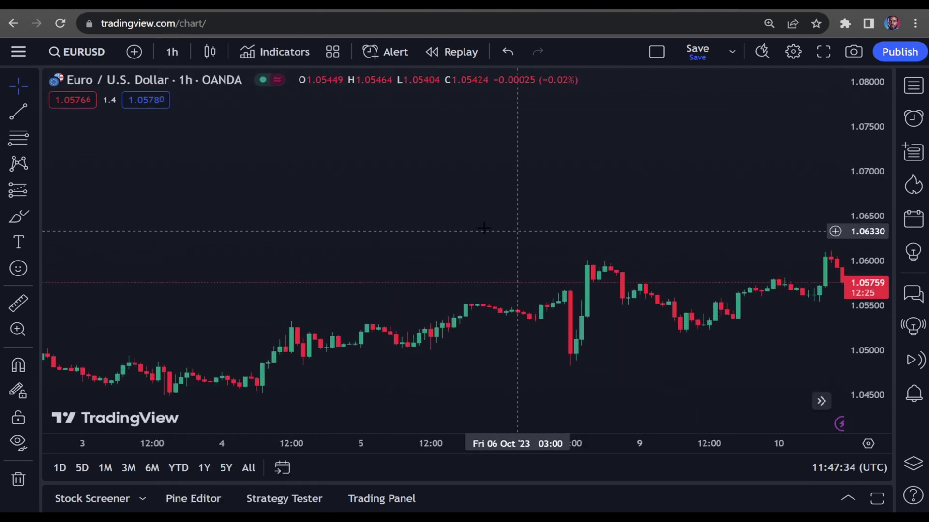
left_click_drag(484, 227, 384, 187)
scroll(383, 190, "down", 2)
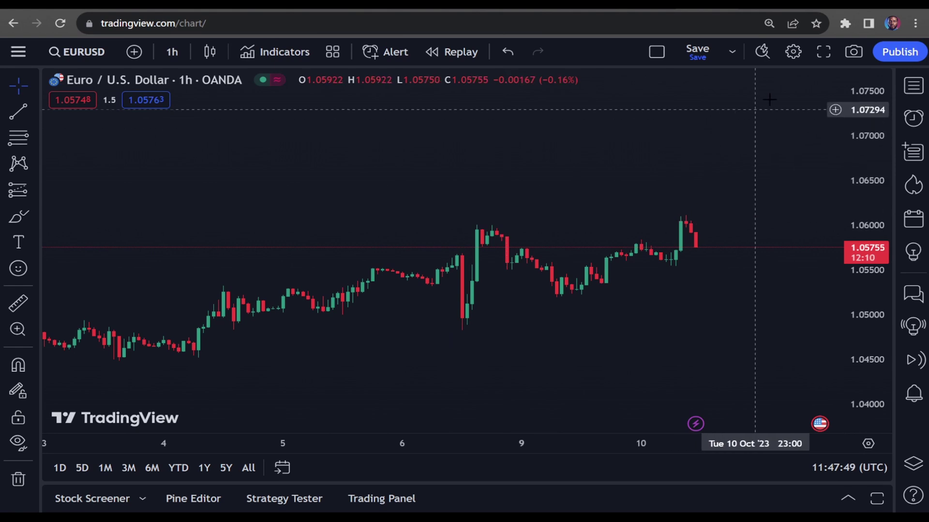
In the chart's canvas settings, switch the background to Gradient and set its first colour to white
left_click(792, 50)
left_click(591, 154)
left_click(537, 183)
left_click(558, 157)
left_click(551, 202)
left_click(628, 156)
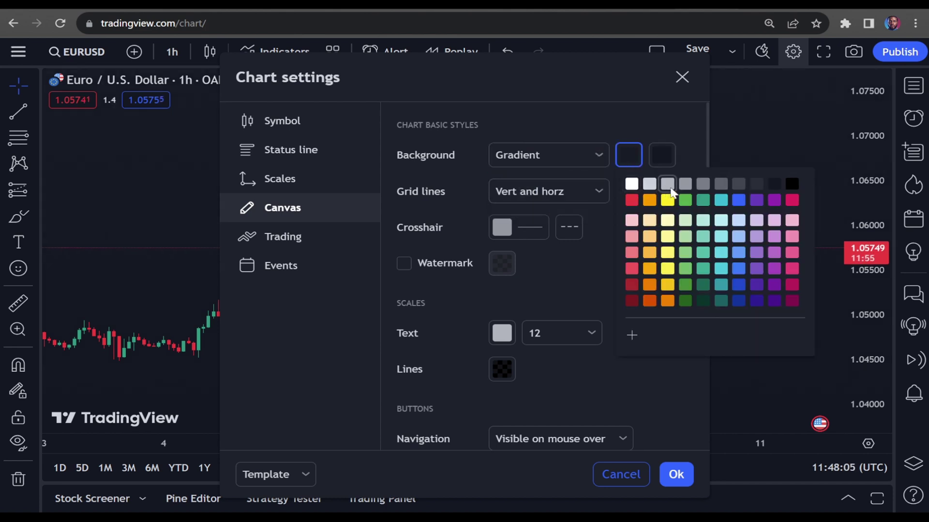
left_click(632, 185)
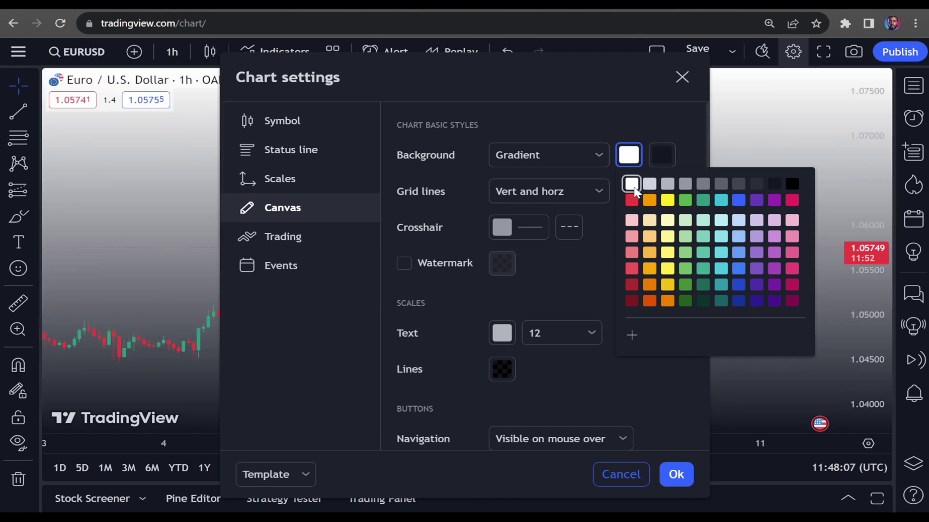
Set the second colour of the background gradient to medium grey and apply the chart settings
left_click(662, 159)
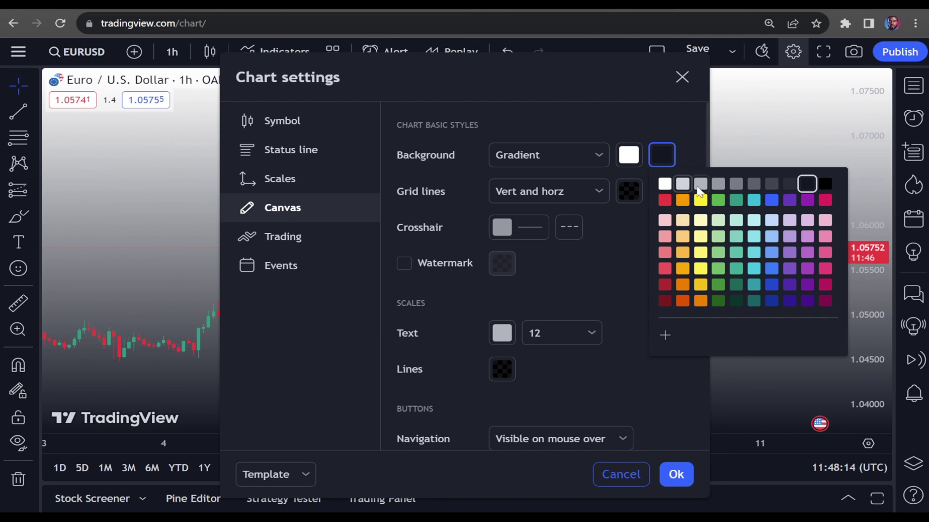
left_click(750, 182)
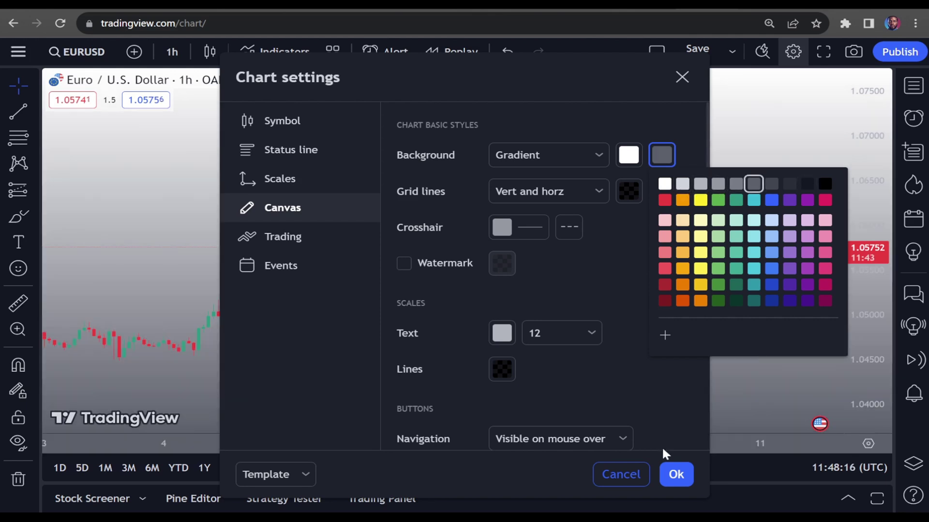
left_click(675, 474)
Reposition the EURUSD candles within the chart and stretch the price scale so that they fill more of its height
scroll(532, 332, "down", 5)
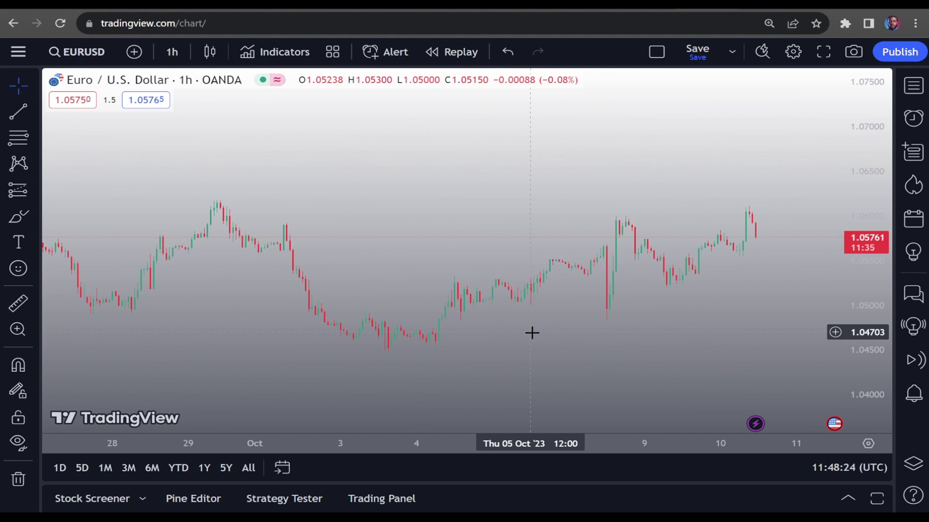
left_click_drag(601, 338, 434, 313)
left_click_drag(531, 315, 592, 314)
left_click_drag(493, 317, 543, 356)
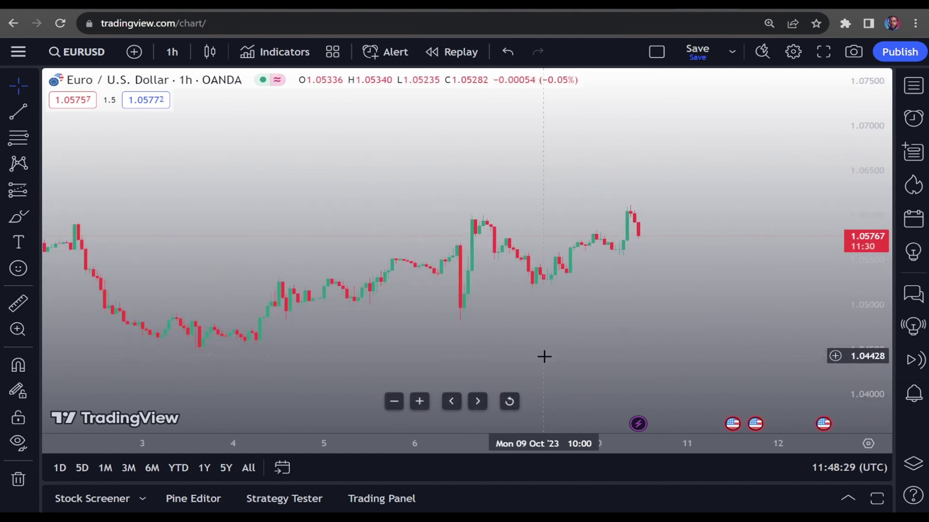
left_click_drag(588, 305, 597, 342)
left_click_drag(881, 357, 878, 317)
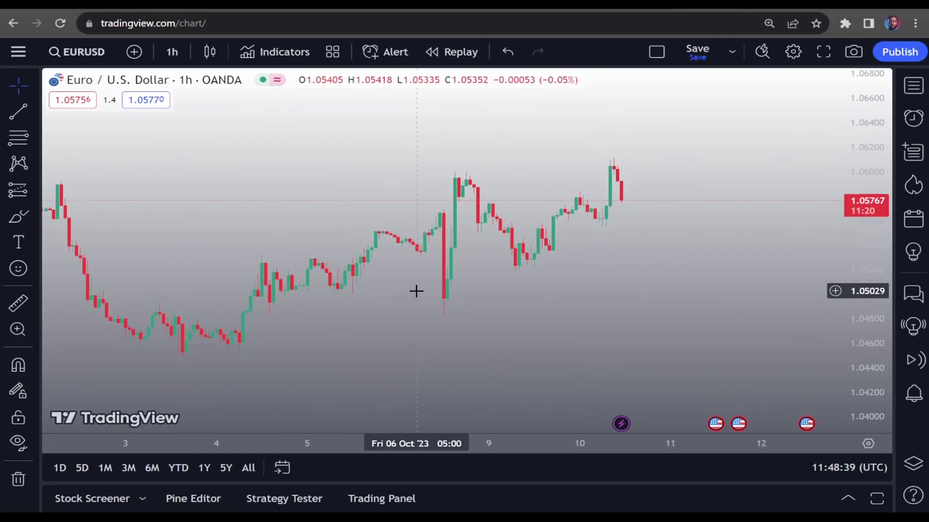
In the chart's symbol settings, set the body colour of the rising candles to blue
right_click(520, 317)
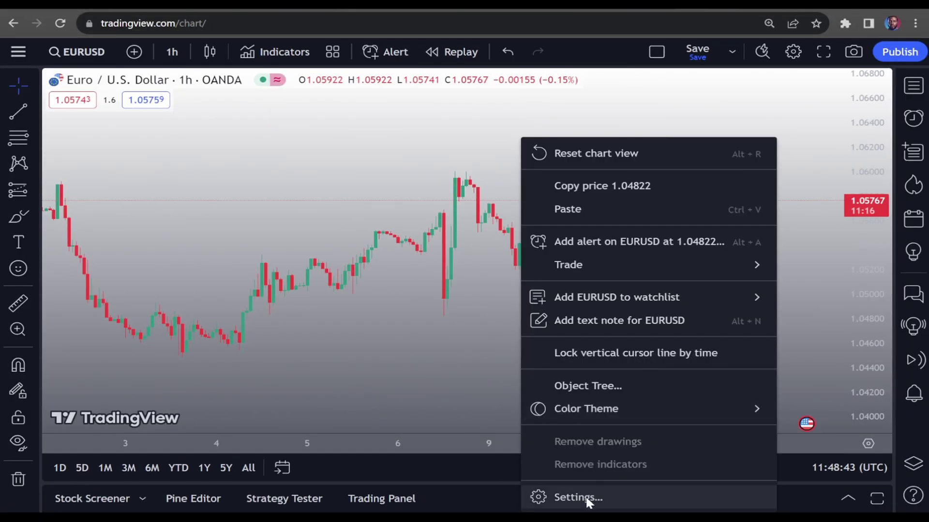
left_click(587, 499)
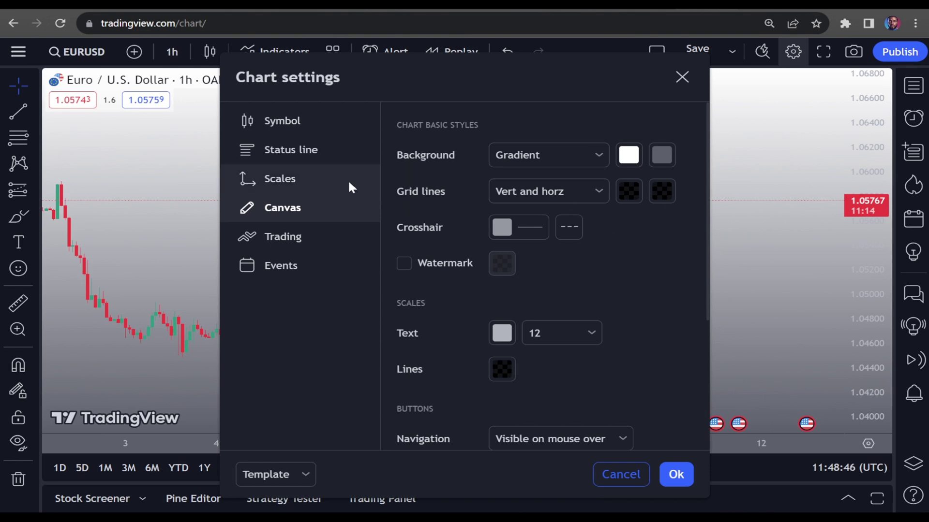
left_click(289, 123)
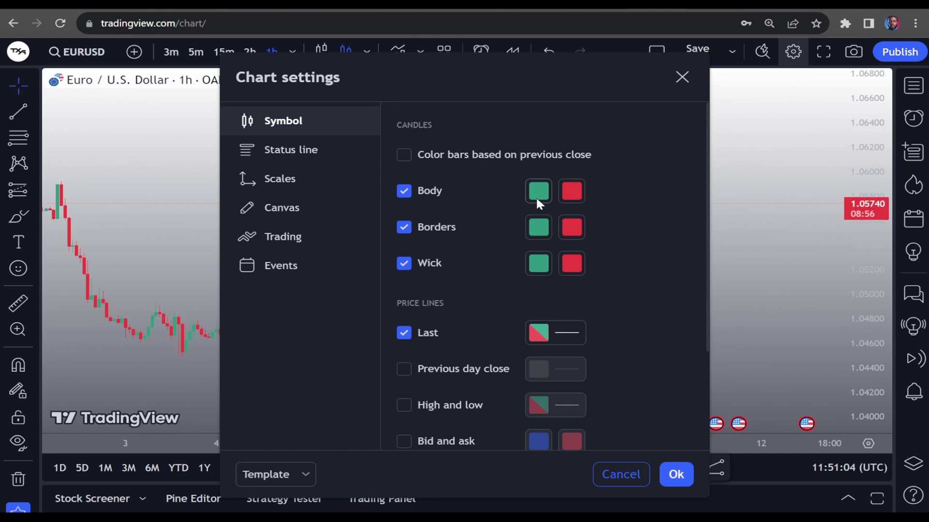
left_click(537, 196)
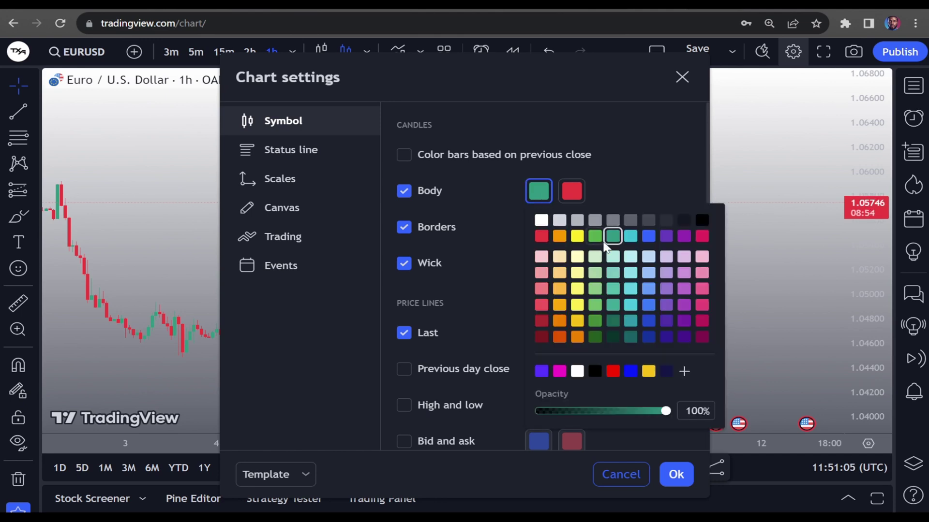
left_click(660, 176)
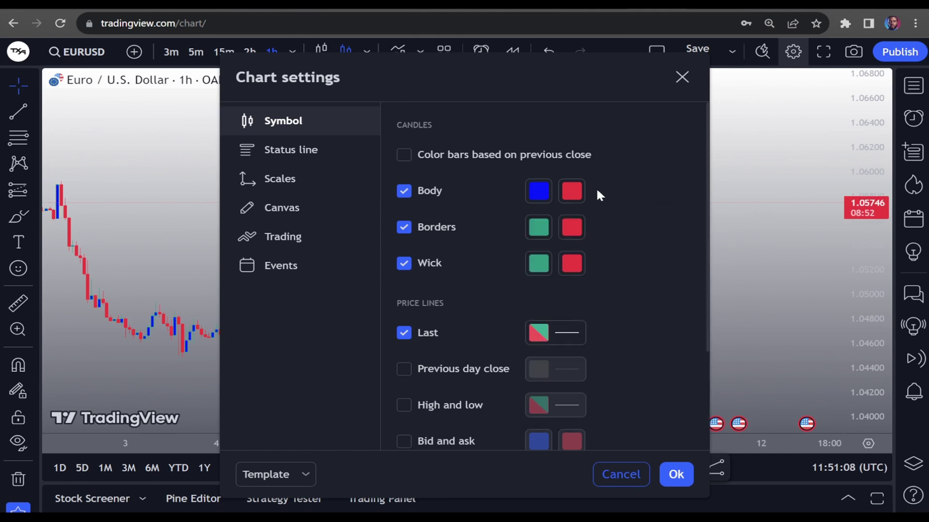
Set the border and wick colours of the rising candles to the same blue
left_click(542, 221)
left_click(636, 408)
left_click(564, 259)
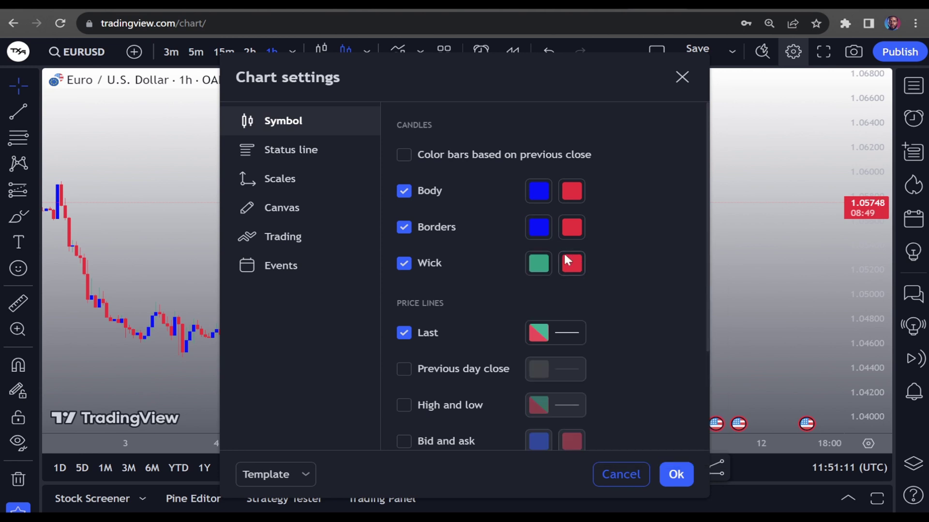
left_click(538, 264)
left_click(631, 441)
left_click(604, 262)
Set the body, border and wick colours of the falling candles to black and apply the settings
left_click(575, 199)
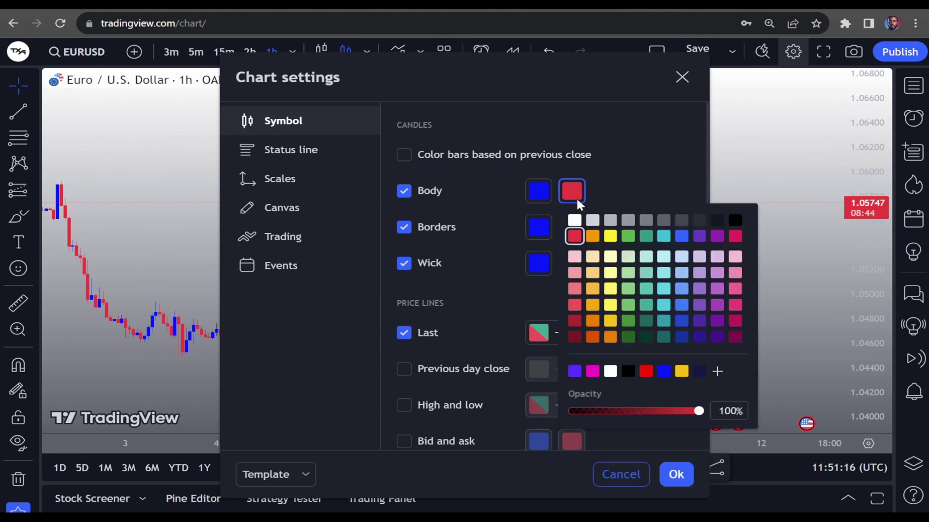
left_click(734, 212)
left_click(636, 167)
left_click(571, 233)
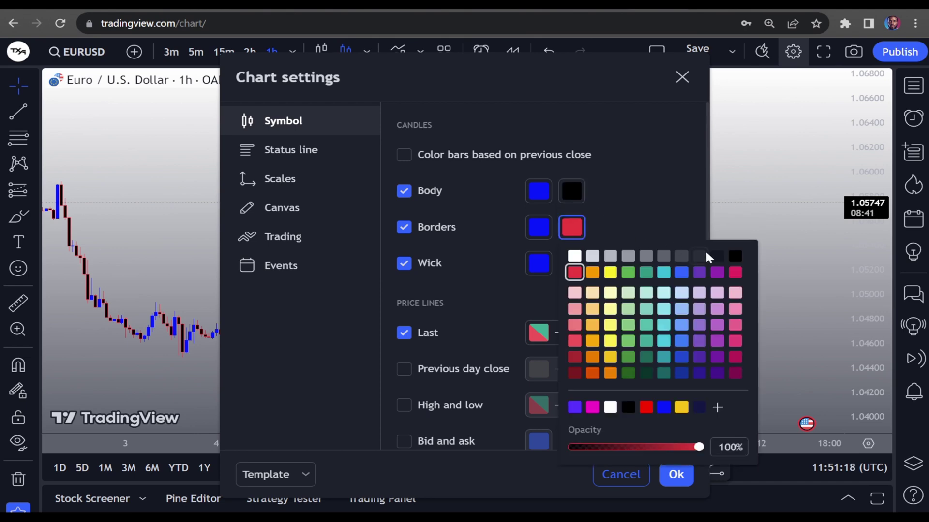
left_click(732, 259)
left_click(578, 271)
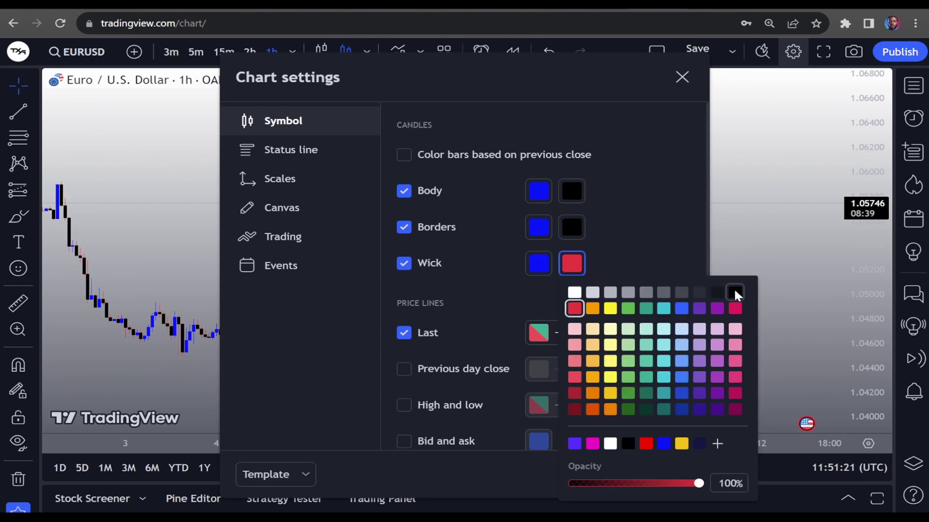
left_click(647, 249)
left_click(678, 473)
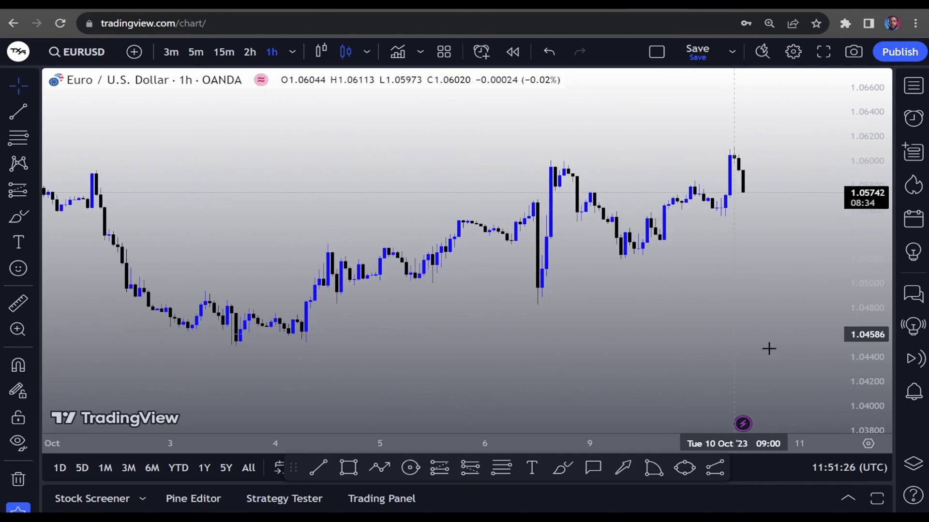
Stretch the price scale and draw a red downward arrow with the Brush beside the decline before 3 October
left_click_drag(874, 386, 685, 326)
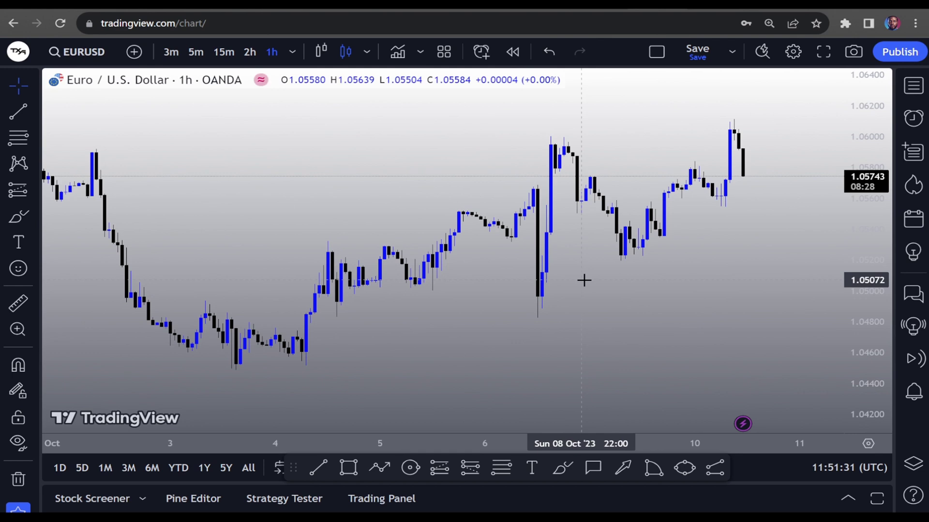
left_click(19, 216)
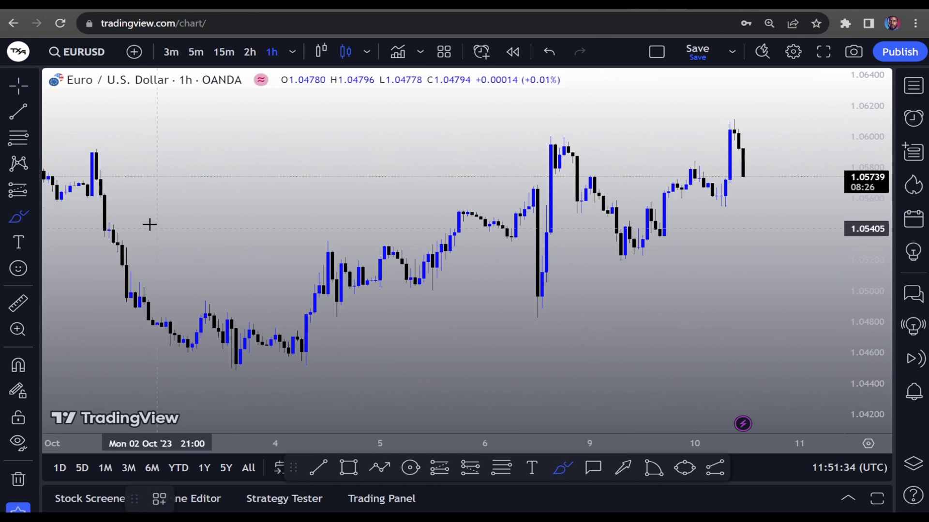
mouse_move(124, 191)
left_mouse_down()
mouse_move(172, 292)
mouse_move(175, 240)
left_mouse_up()
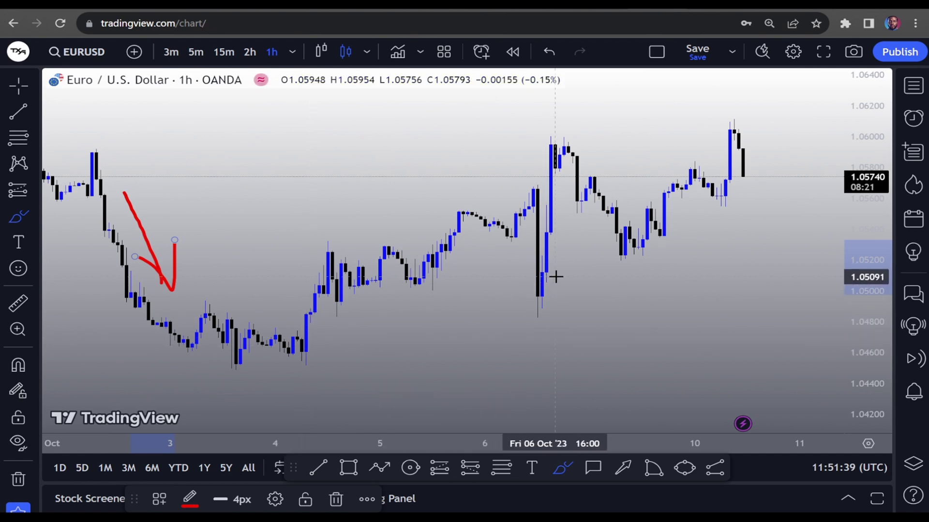
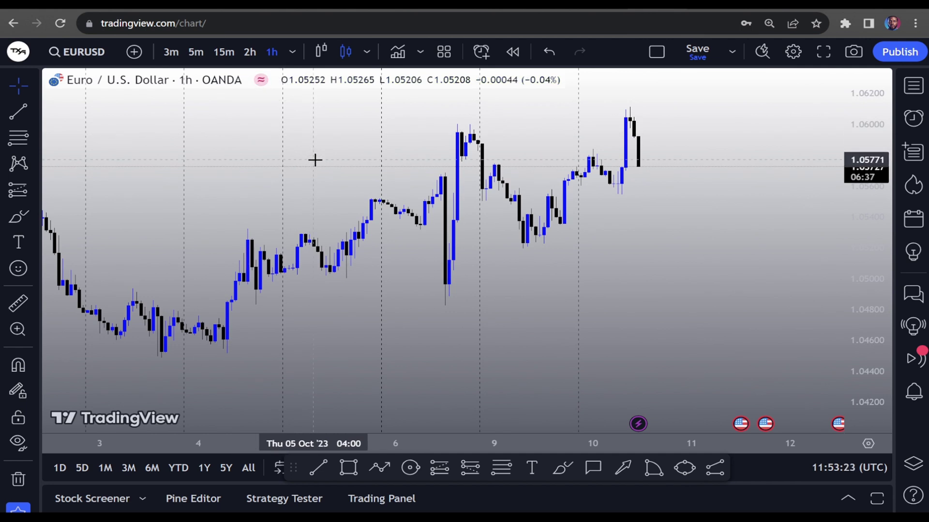
With the red Brush, circle the 5 October candles and draw an arrow pointing up at the start of 10 October
left_click(19, 217)
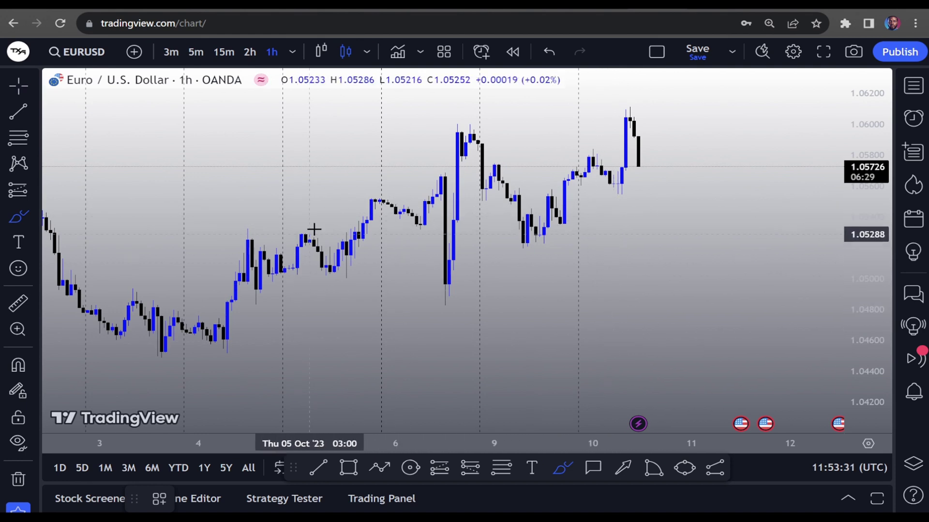
mouse_move(347, 203)
left_mouse_down()
mouse_move(290, 242)
mouse_move(332, 270)
mouse_move(338, 206)
left_mouse_up()
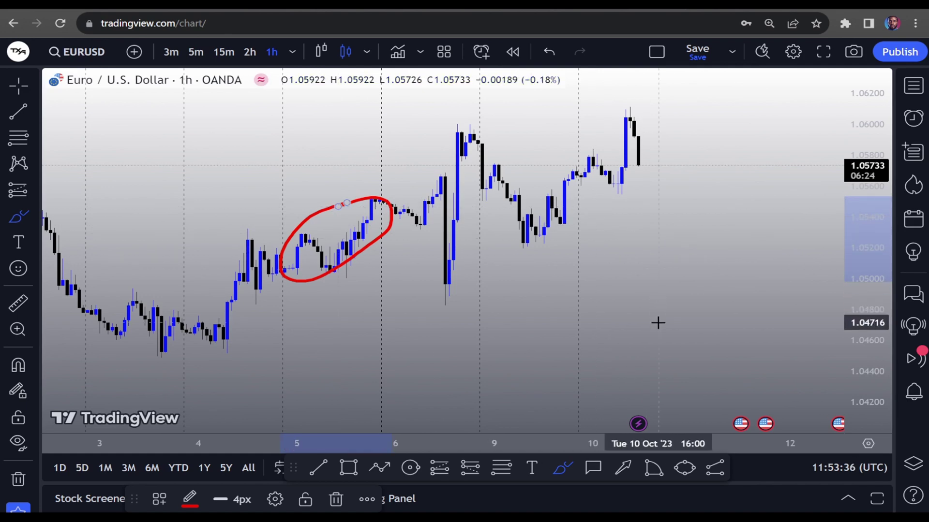
left_click_drag(657, 321, 599, 229)
mouse_move(596, 266)
left_mouse_down()
mouse_move(596, 214)
mouse_move(647, 246)
left_mouse_up()
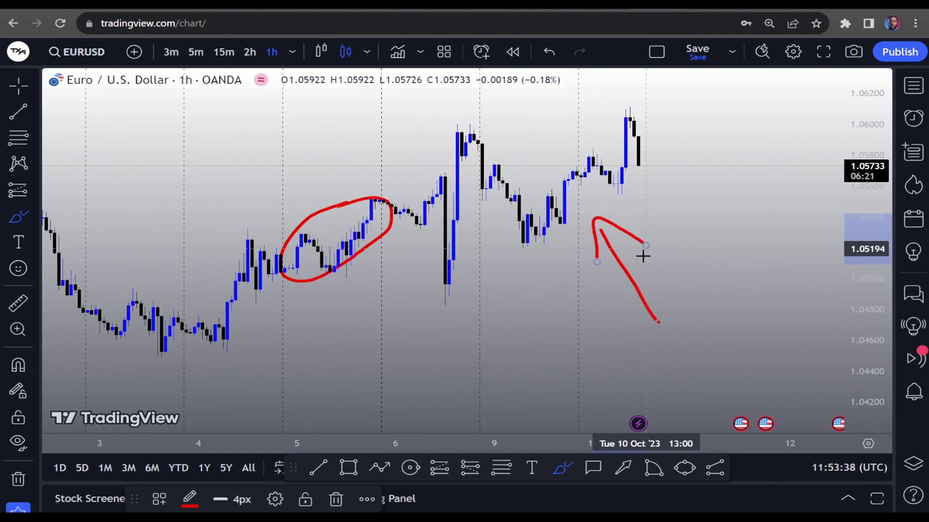
Trace the day separators before 9 and 10 October with red brush lines and mark the days beside them with arrows
left_click_drag(575, 125, 579, 267)
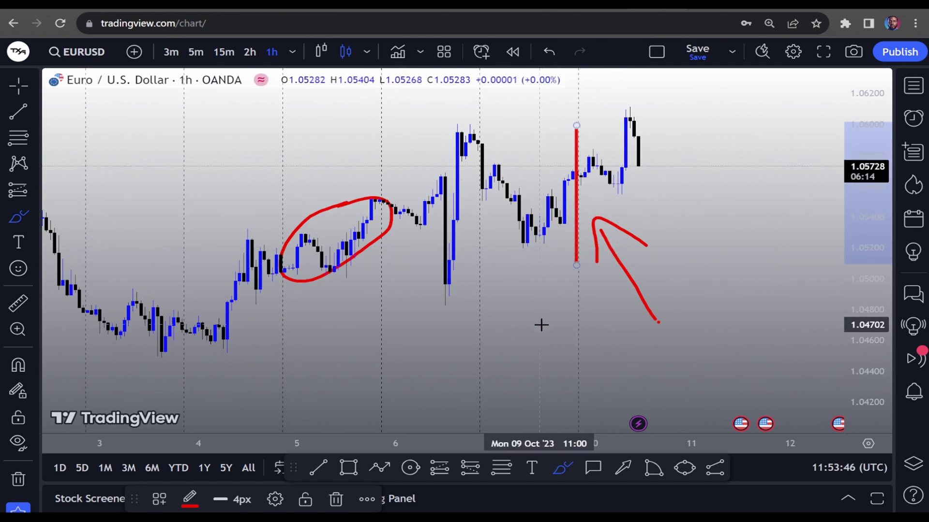
mouse_move(539, 321)
left_mouse_down()
mouse_move(531, 269)
mouse_move(553, 275)
left_mouse_up()
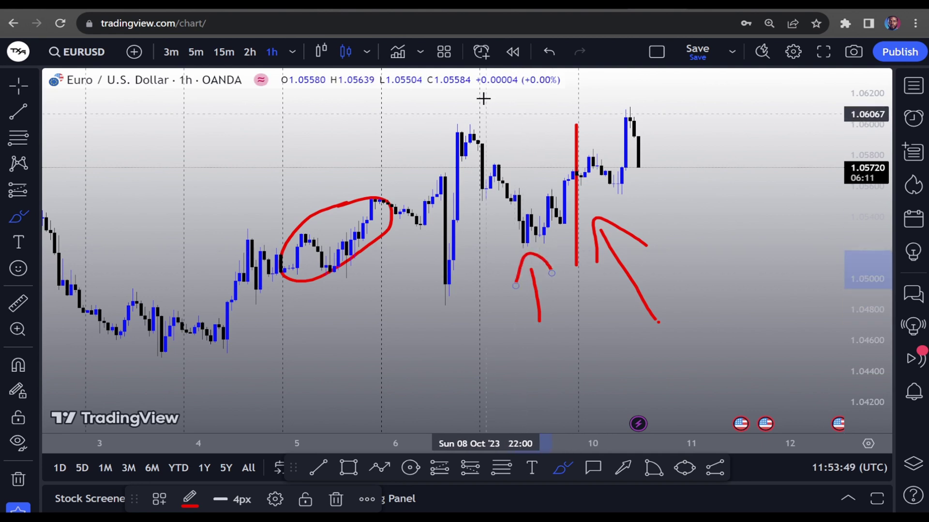
left_click_drag(479, 98, 478, 273)
left_click_drag(454, 364, 445, 353)
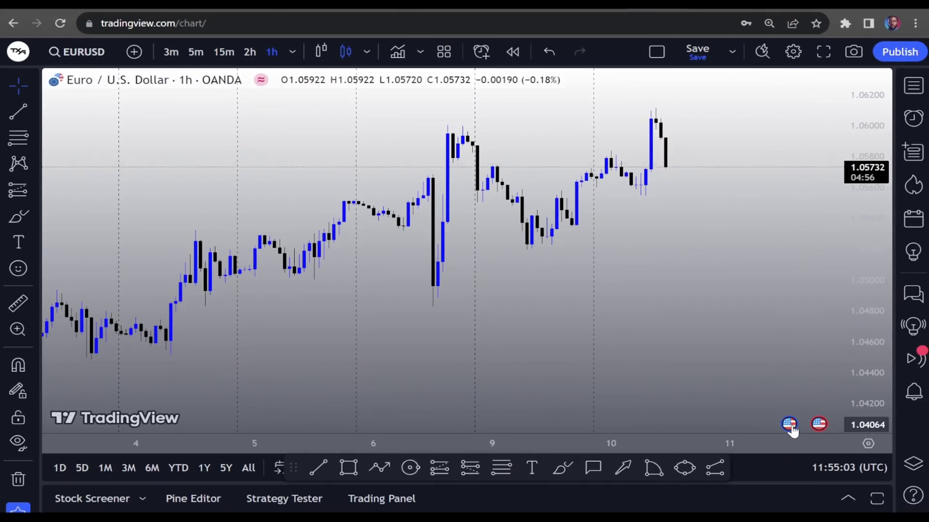
Hide the economic event markers on the chart
right_click(791, 431)
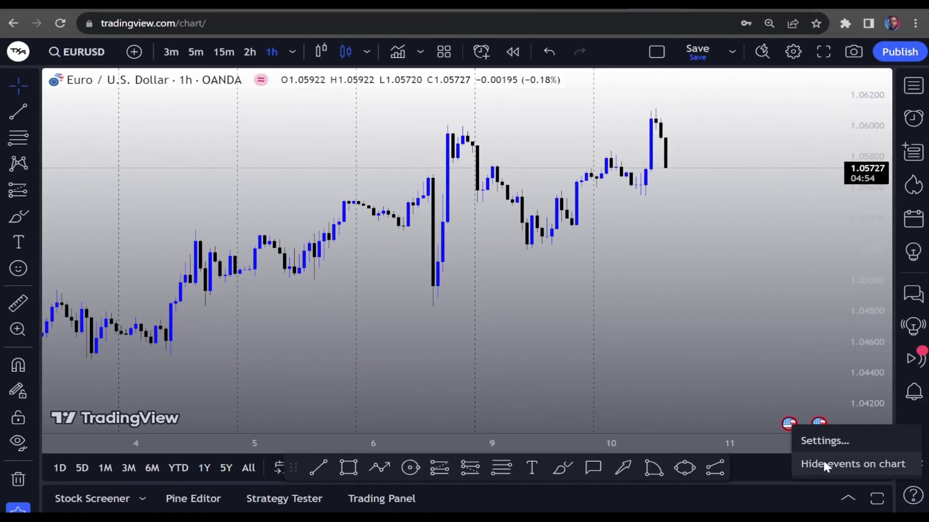
left_click(825, 464)
scroll(696, 394, "left", 5)
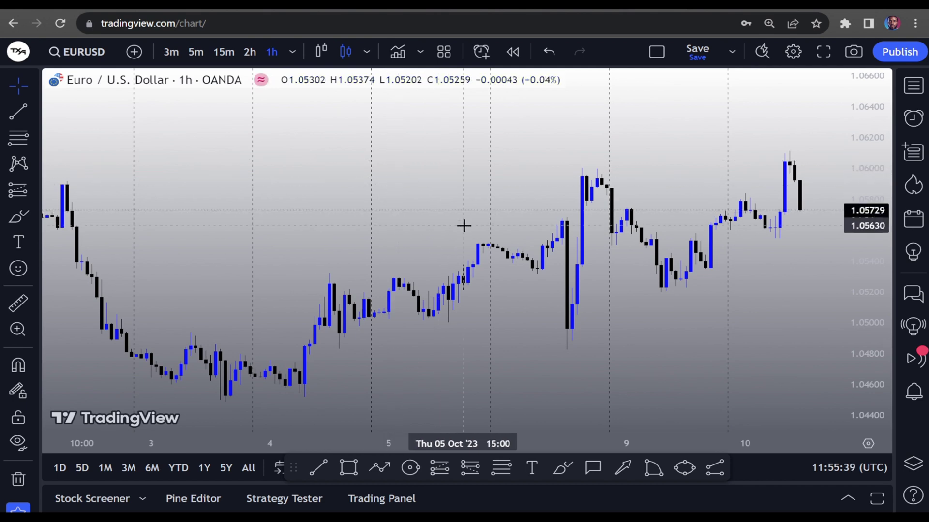
Turn off the OHLC values in the chart's status line settings and apply the change
double_click(353, 91)
left_click(794, 459)
right_click(369, 247)
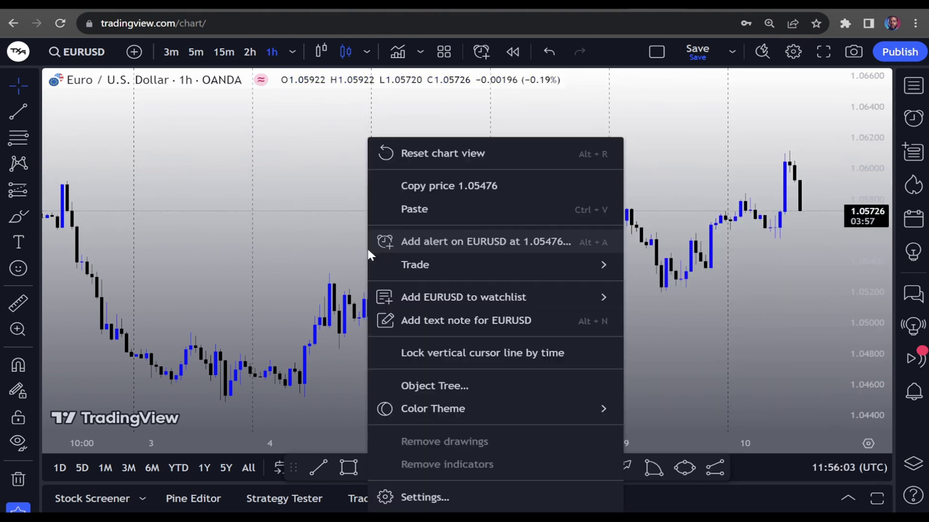
left_click(441, 498)
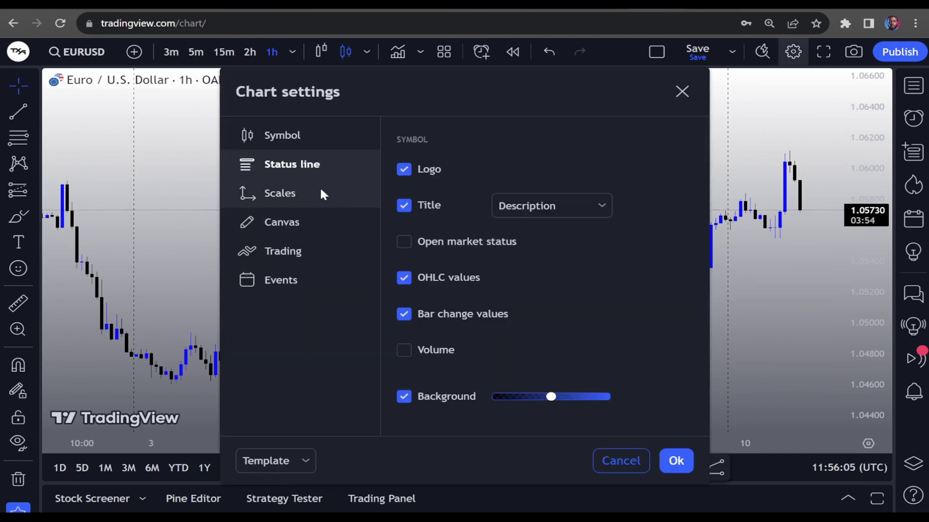
left_click(404, 278)
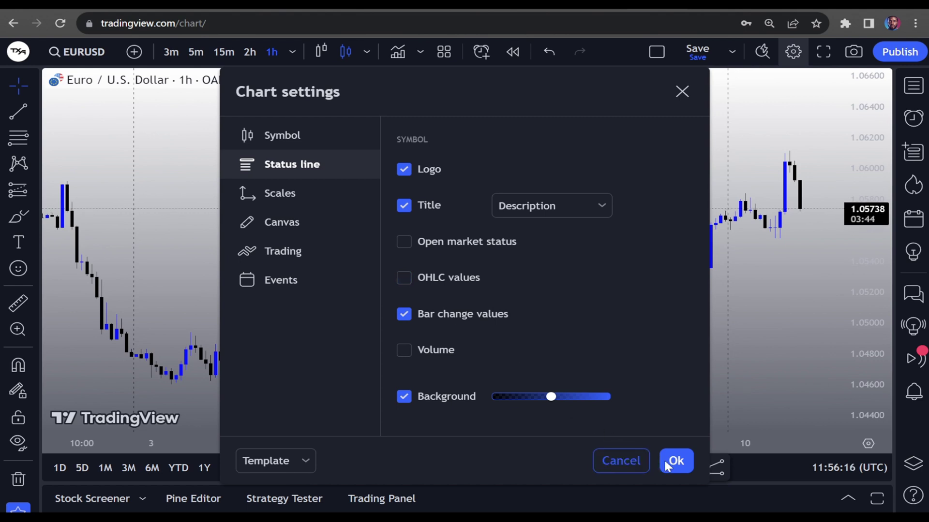
left_click(667, 465)
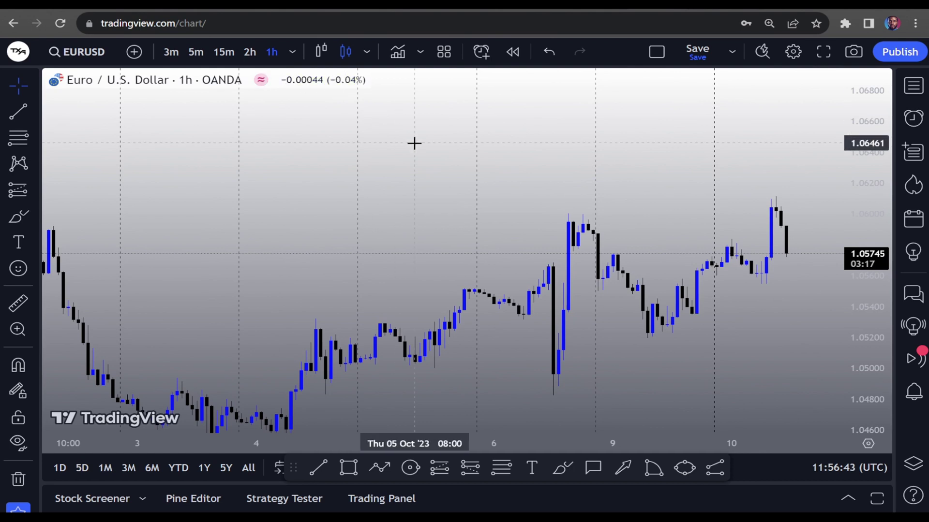
Turn off the bar change values and the symbol logo in the chart's status line settings and apply the changes
right_click(500, 176)
left_click(586, 492)
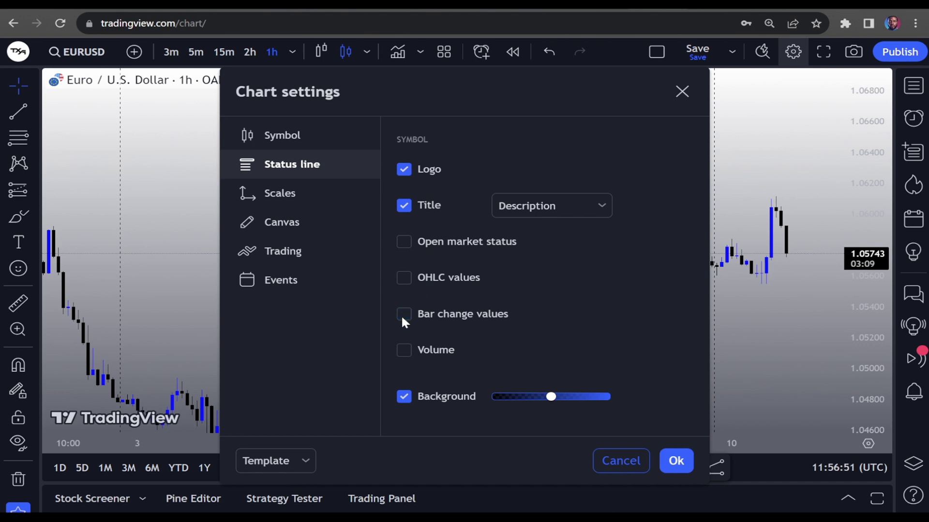
left_click(404, 164)
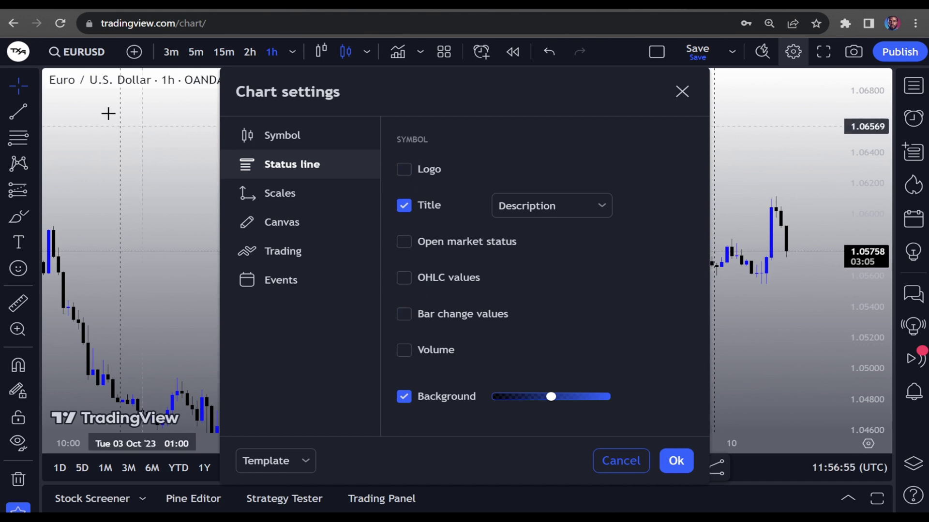
left_click(403, 169)
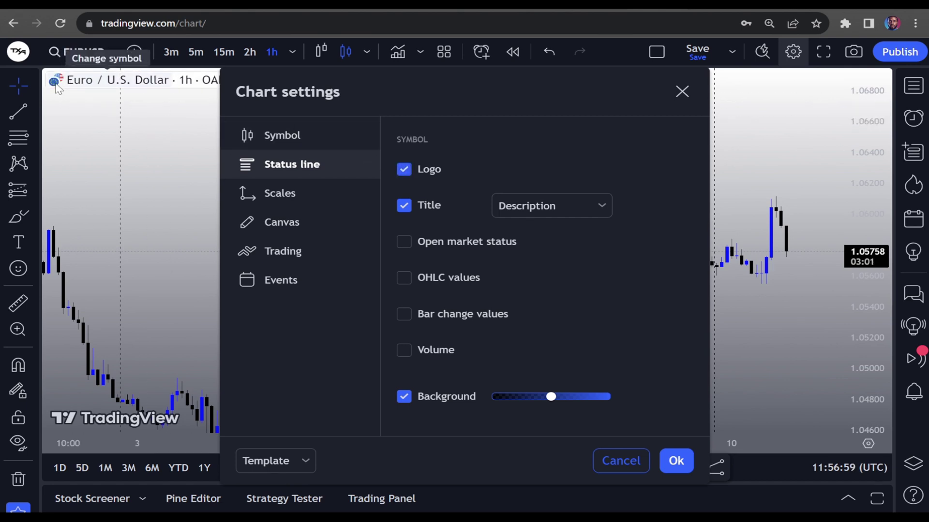
left_click(409, 168)
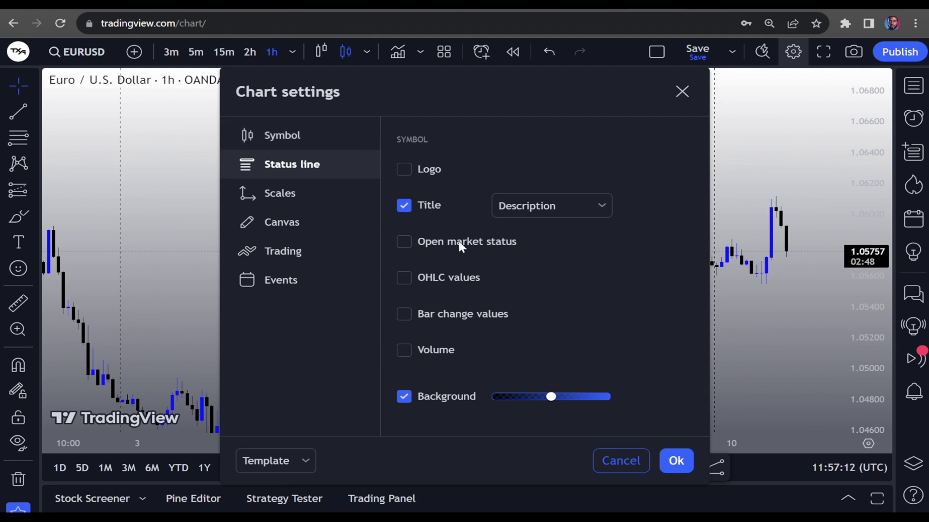
left_click(674, 462)
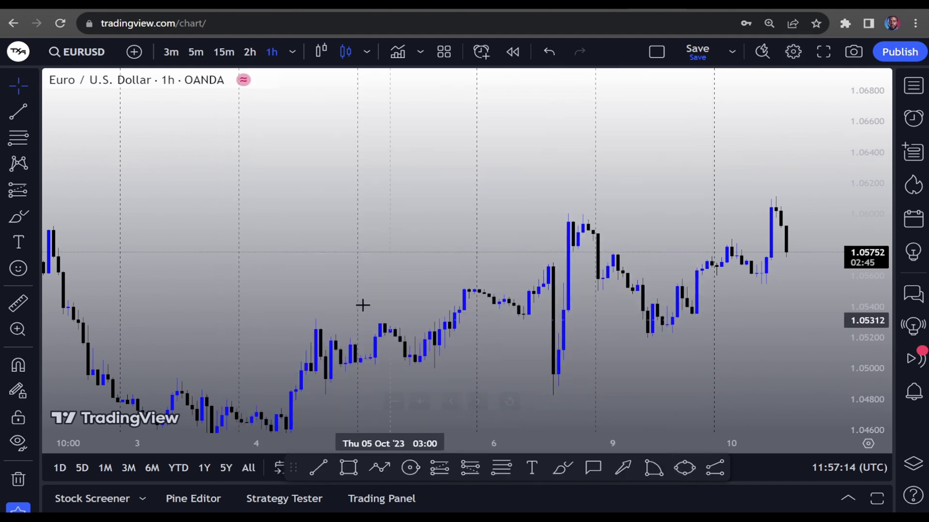
Draw a dashed rising trend line below the candles from about 6 October to late 10 October
left_click_drag(546, 207, 393, 315)
left_click(18, 113)
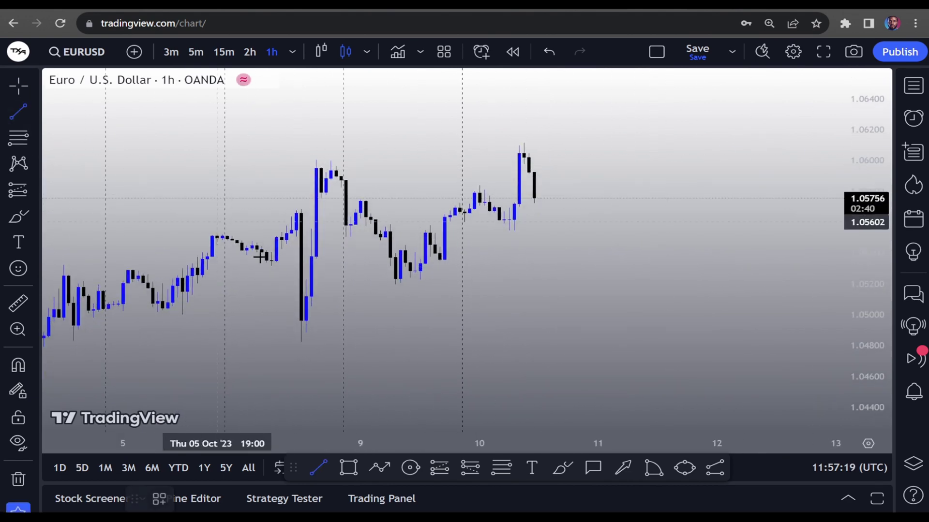
left_click(261, 392)
left_click(573, 232)
left_click_drag(652, 300, 747, 311)
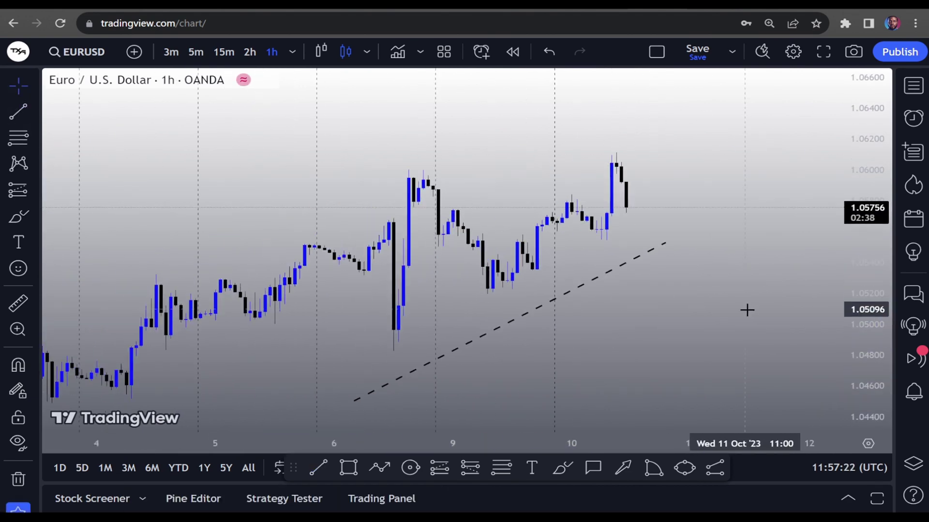
Turn off the Last price line in the chart's symbol settings
scroll(539, 260, "up", 2)
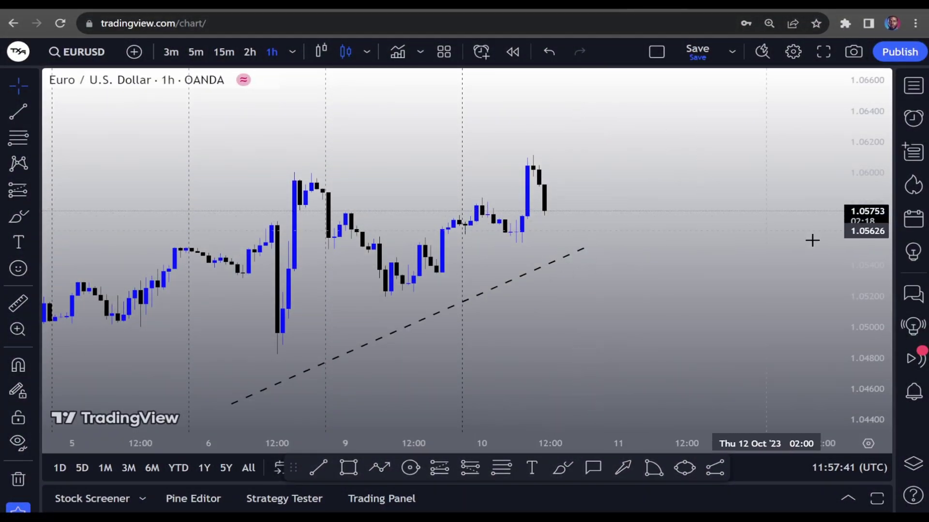
left_click_drag(887, 295, 885, 256)
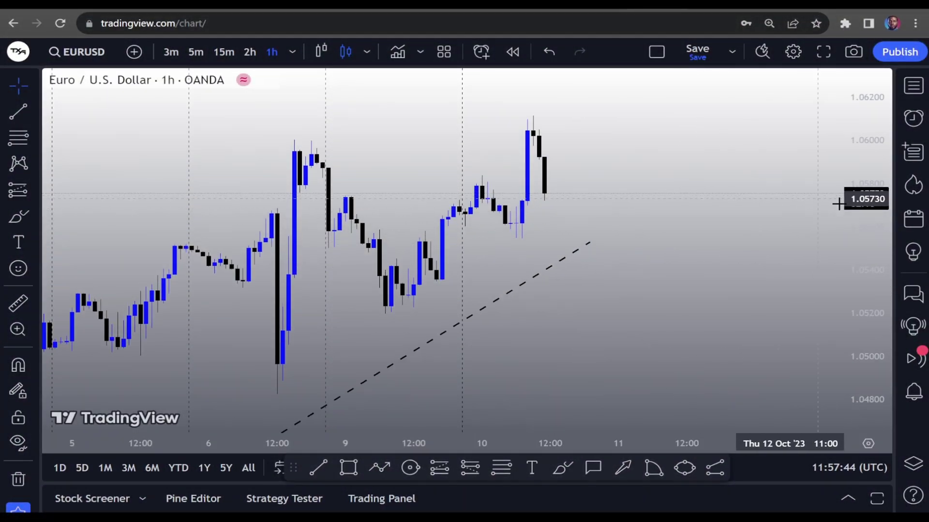
left_click_drag(717, 255, 715, 256)
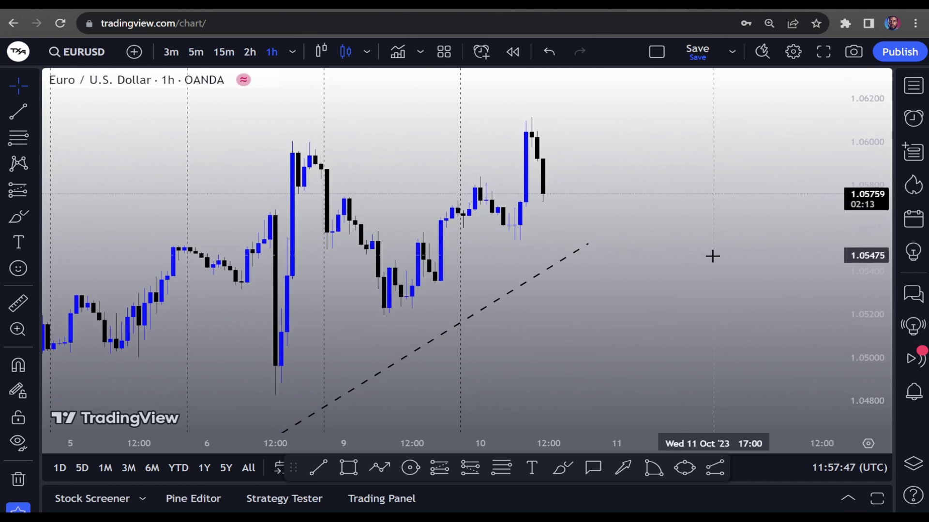
right_click(667, 314)
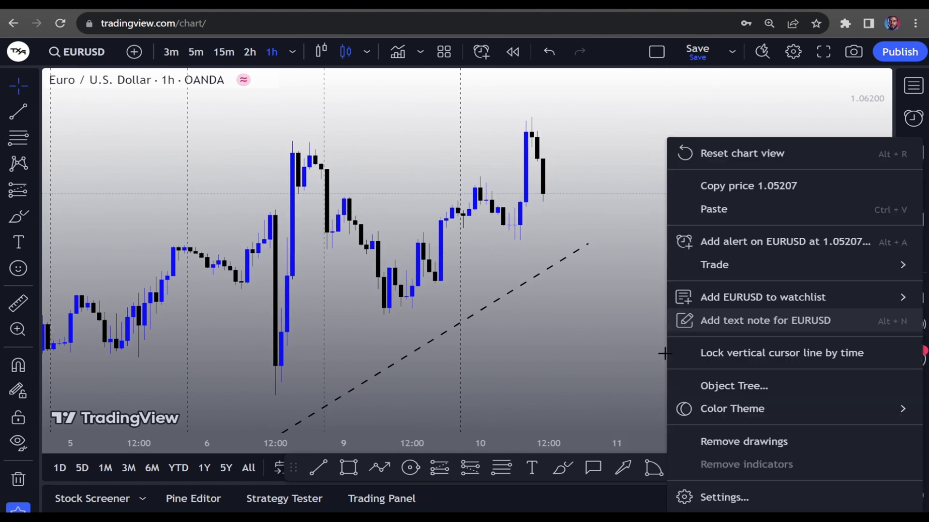
left_click(730, 491)
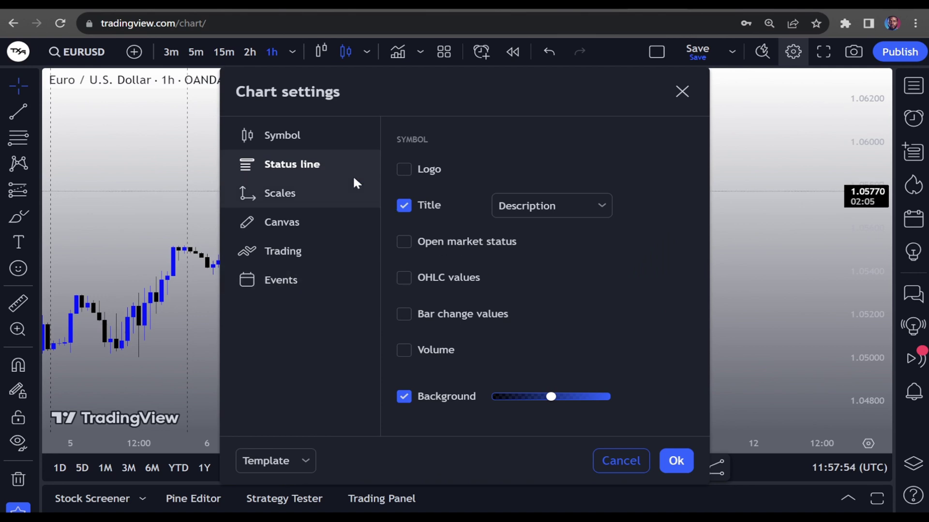
left_click(287, 139)
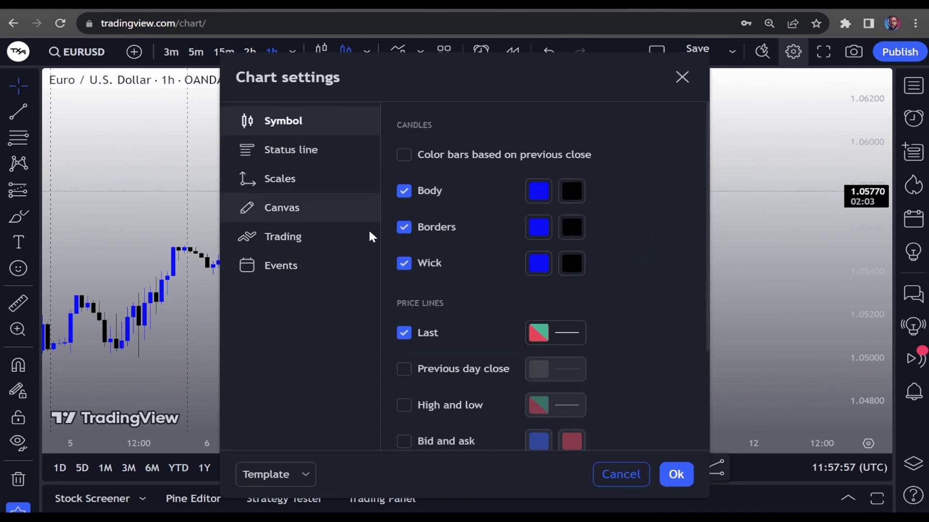
left_click(406, 339)
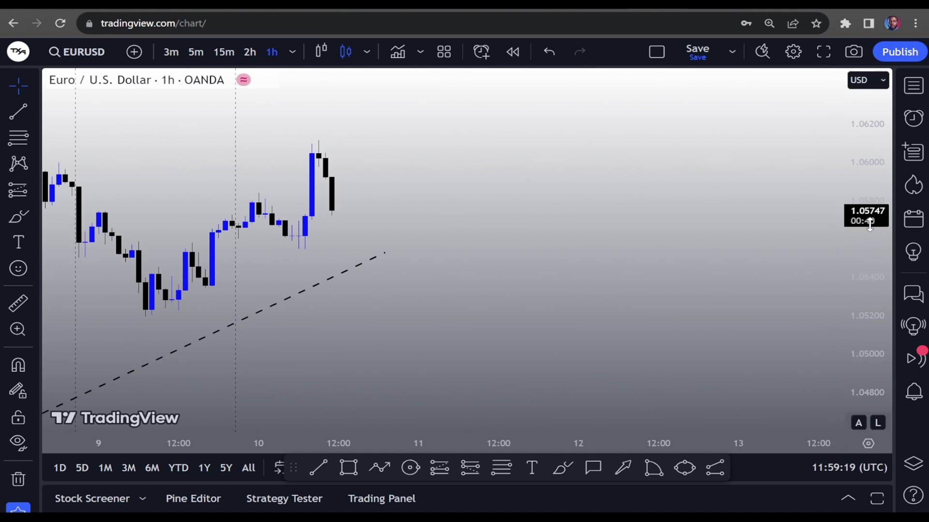
Turn off the countdown to bar close and the symbol last price label in the chart's scale settings and apply
left_click(794, 54)
left_click(260, 178)
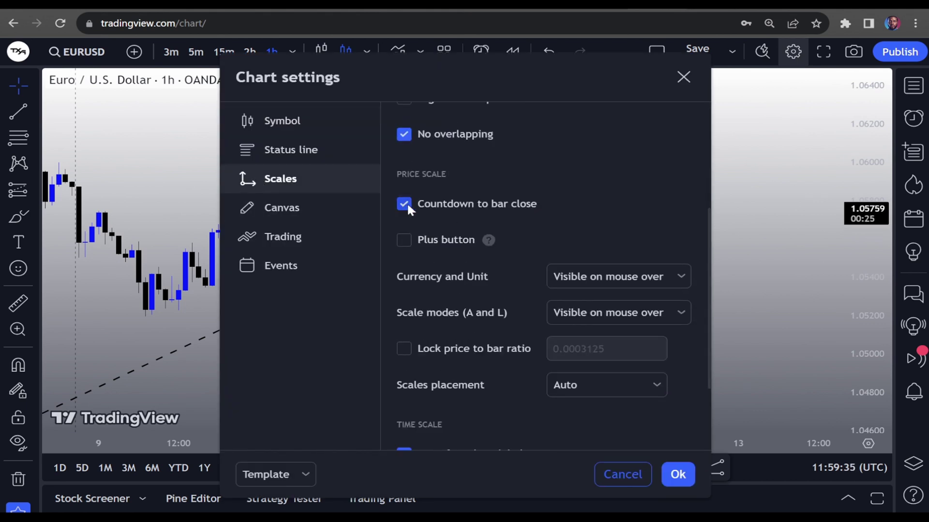
left_click(404, 204)
scroll(516, 291, "down", 3)
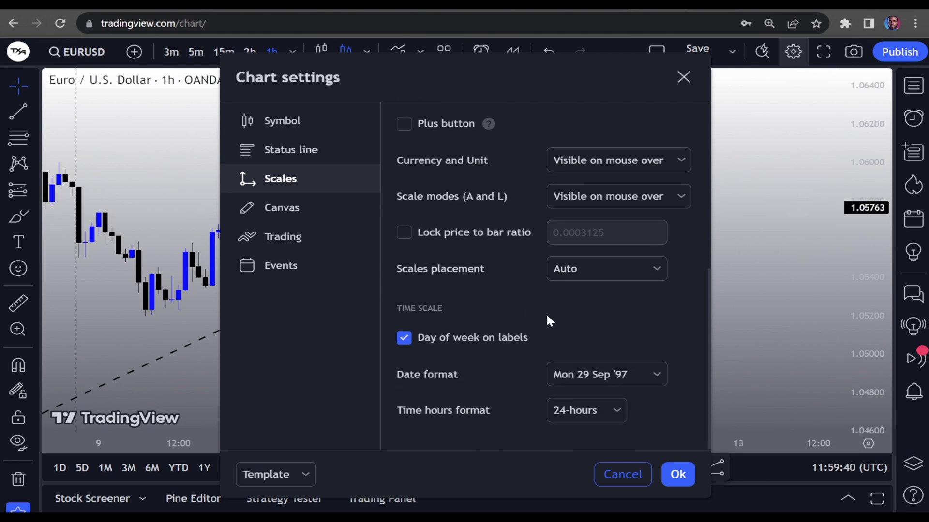
scroll(547, 319, "up", 5)
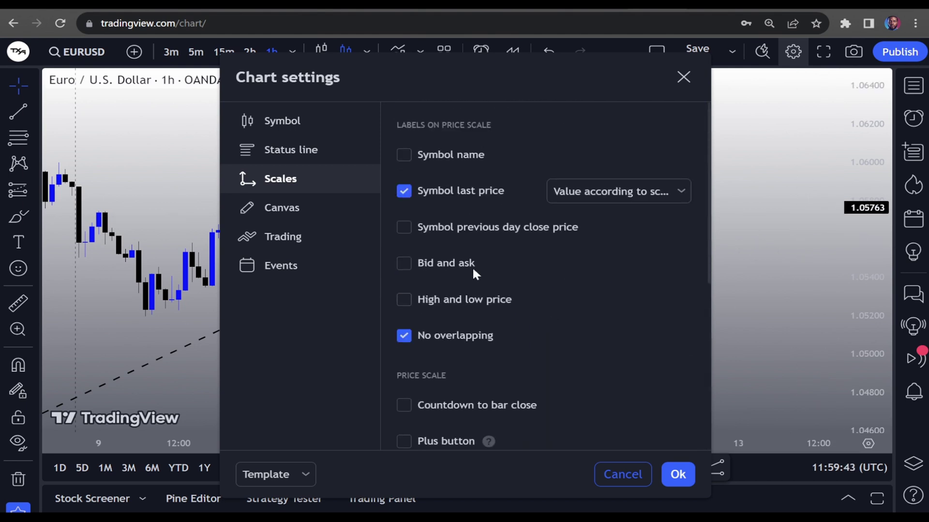
left_click(404, 191)
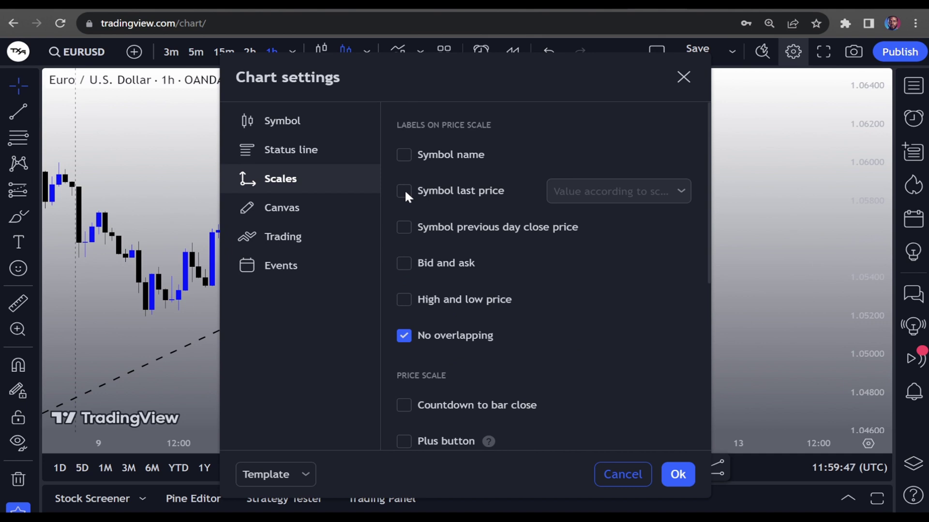
left_click(677, 474)
Try the Ticker and description format for the status line title and set it back to Ticker, moving the settings dialog aside
scroll(611, 325, "down", 3)
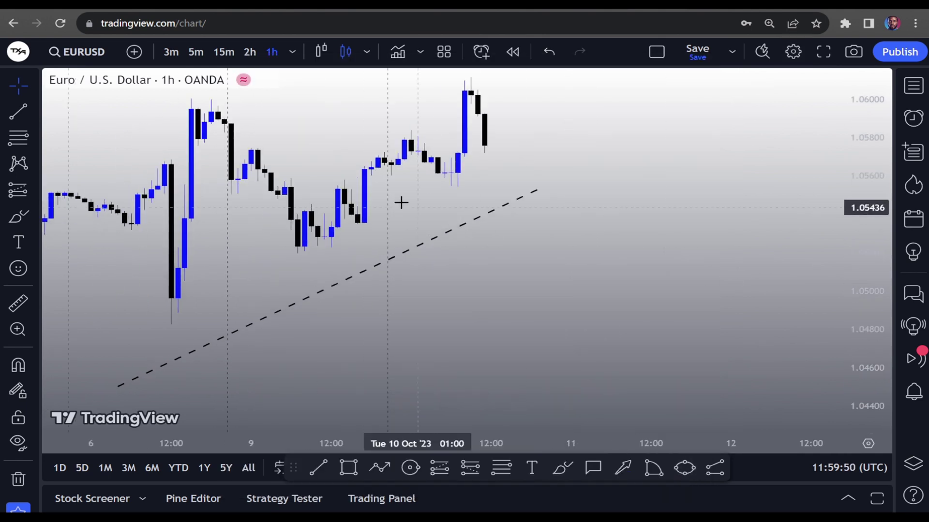
right_click(627, 339)
left_click(683, 497)
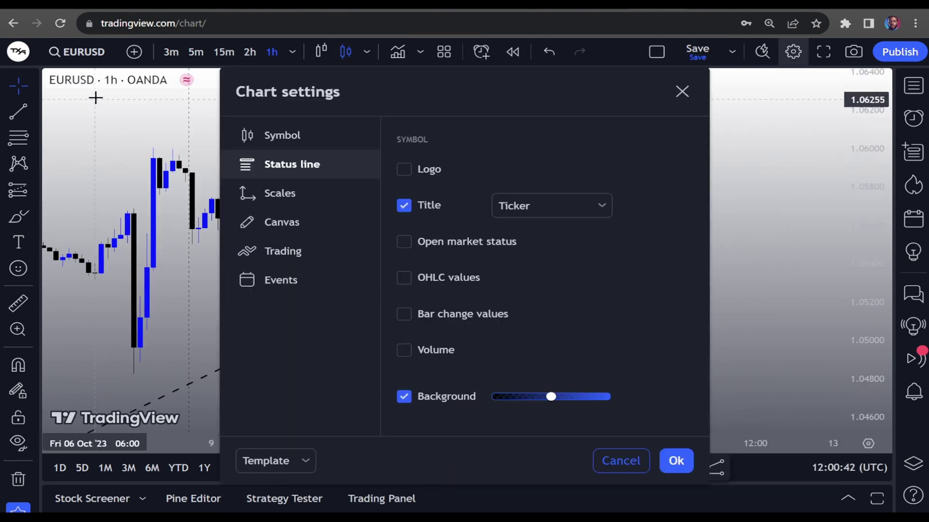
left_click(540, 204)
left_click(551, 236)
left_click_drag(500, 94, 672, 88)
left_click(691, 199)
left_click(695, 248)
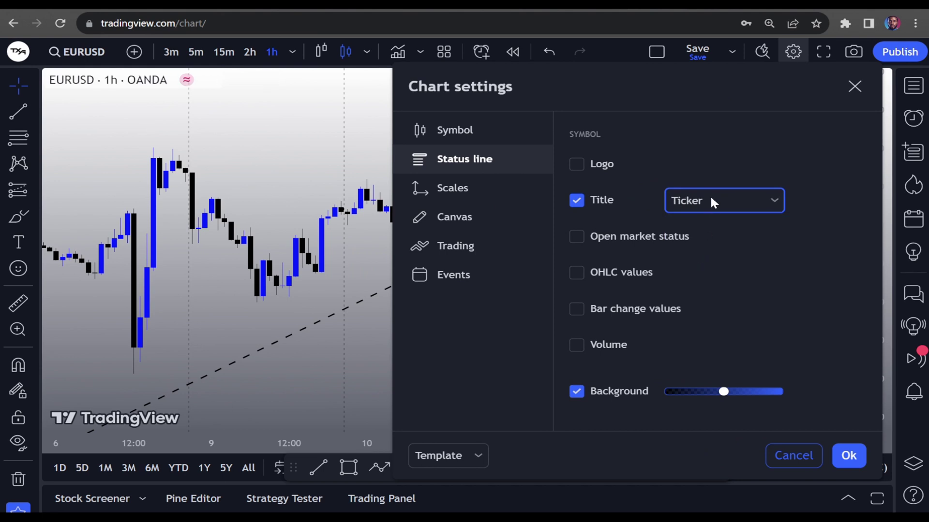
left_click(711, 202)
left_click(710, 272)
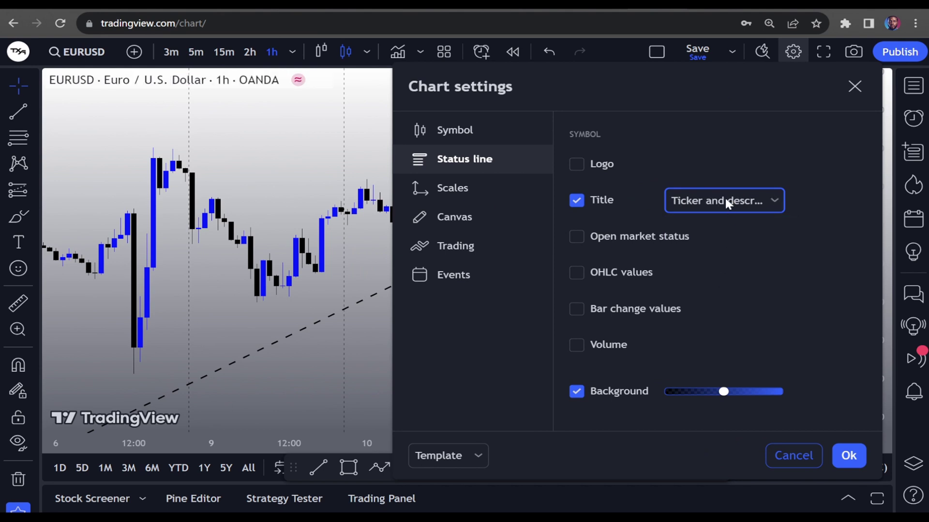
left_click(725, 202)
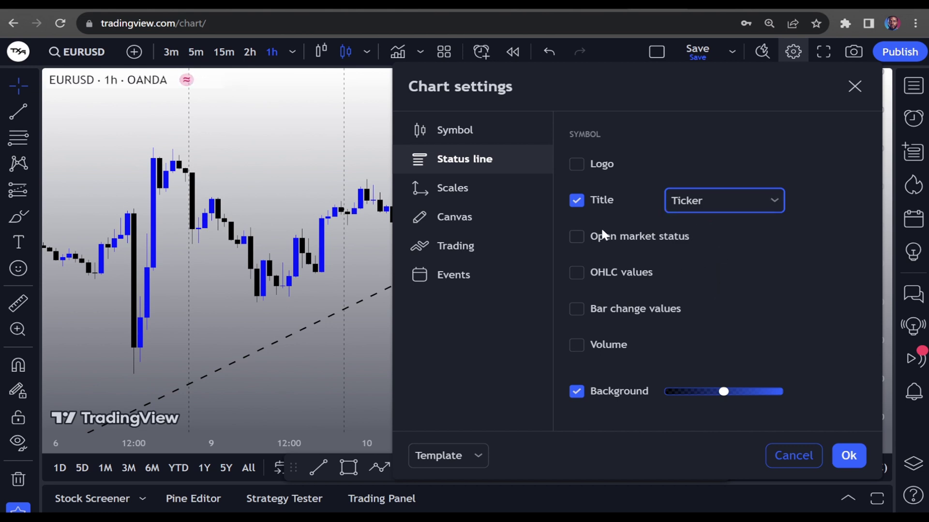
Turn off the symbol title in the status line settings and close the dialog
left_click(577, 199)
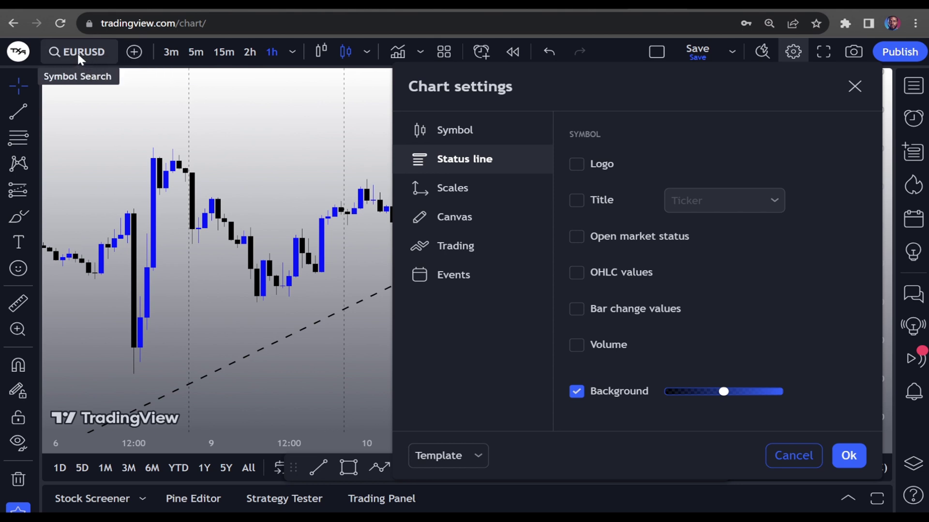
key("Escape")
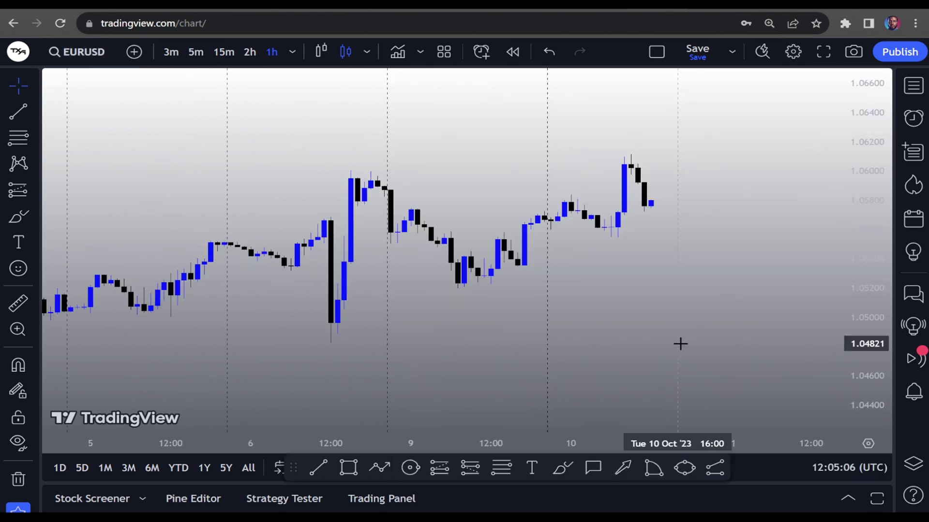